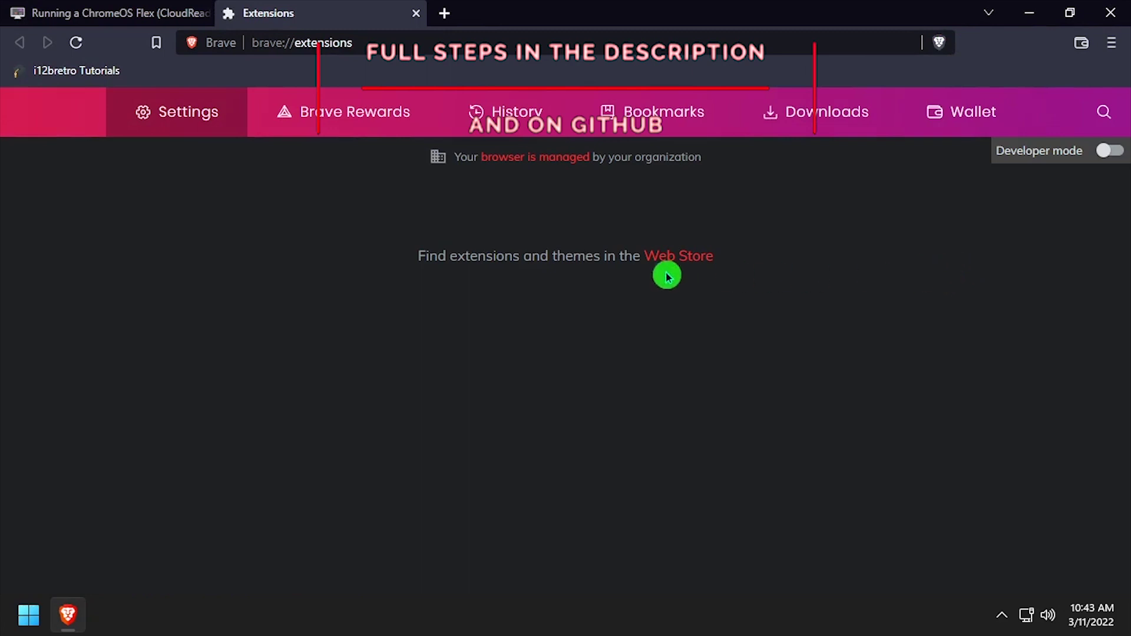
Open the extension Web Store and search it for "chromebook recovery"
{"action": "left_click", "coordinate": [676, 257]}
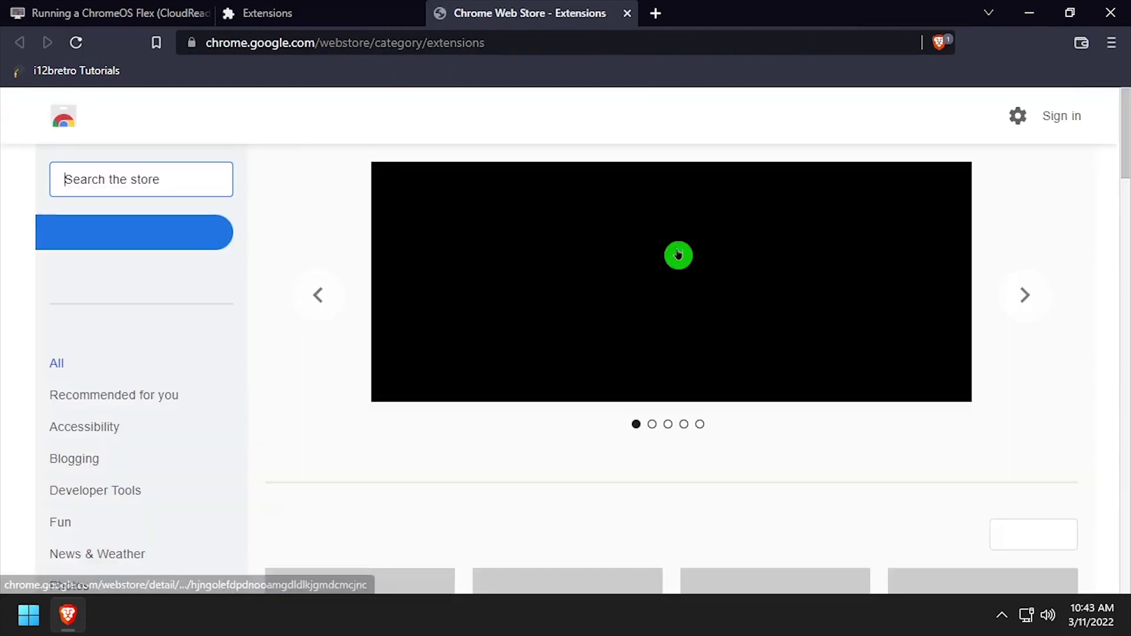
{"action": "left_click", "coordinate": [125, 180]}
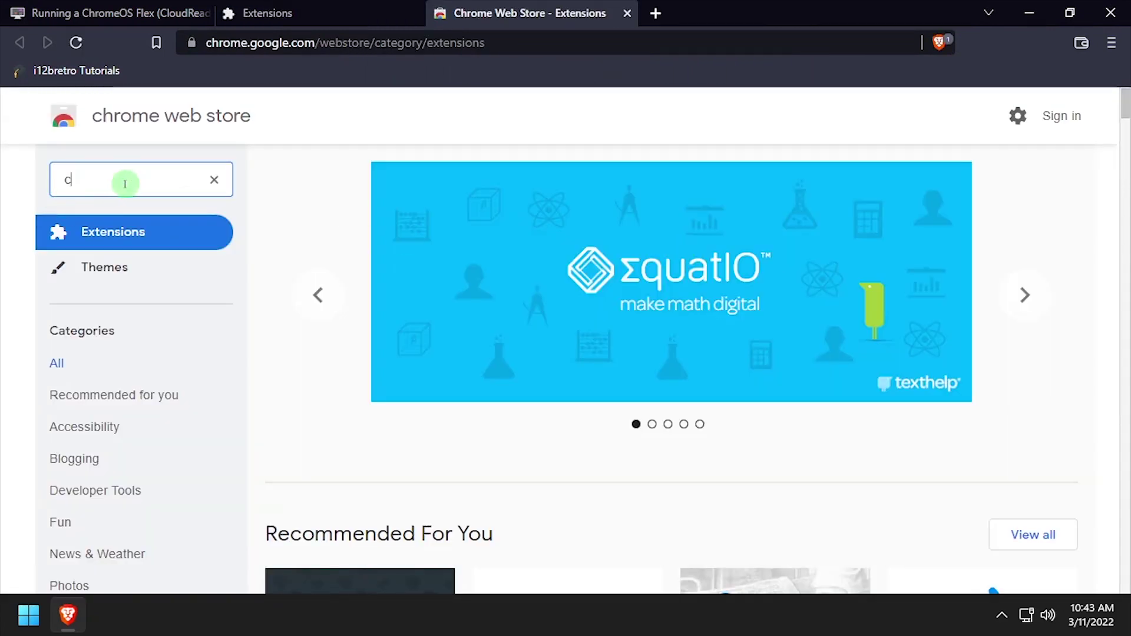
{"action": "type", "text": "chromebook recover"}
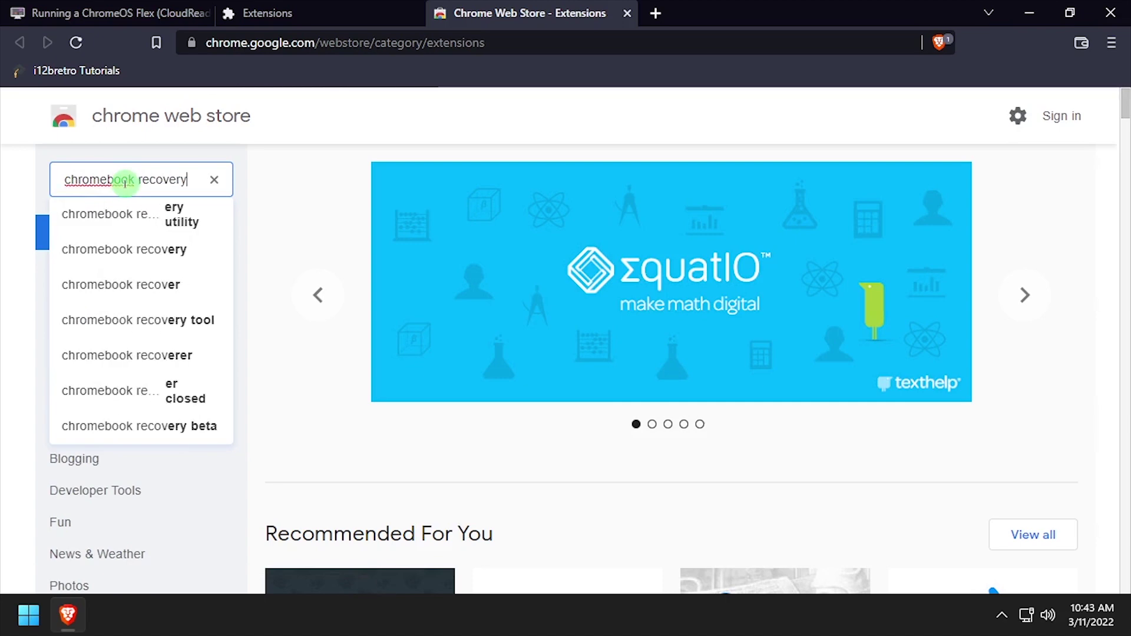
{"action": "type", "text": "y"}
{"action": "key", "text": "Return"}
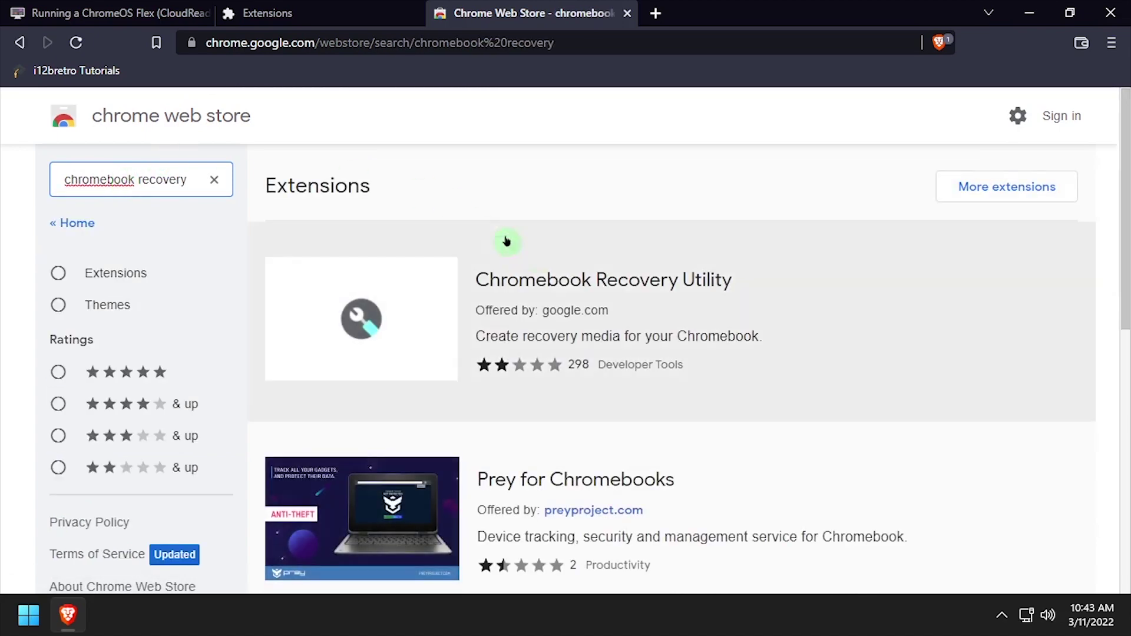
Add the Chromebook Recovery Utility extension to the browser from its store page and approve its permissions
{"action": "left_click", "coordinate": [576, 298]}
{"action": "left_click", "coordinate": [914, 241]}
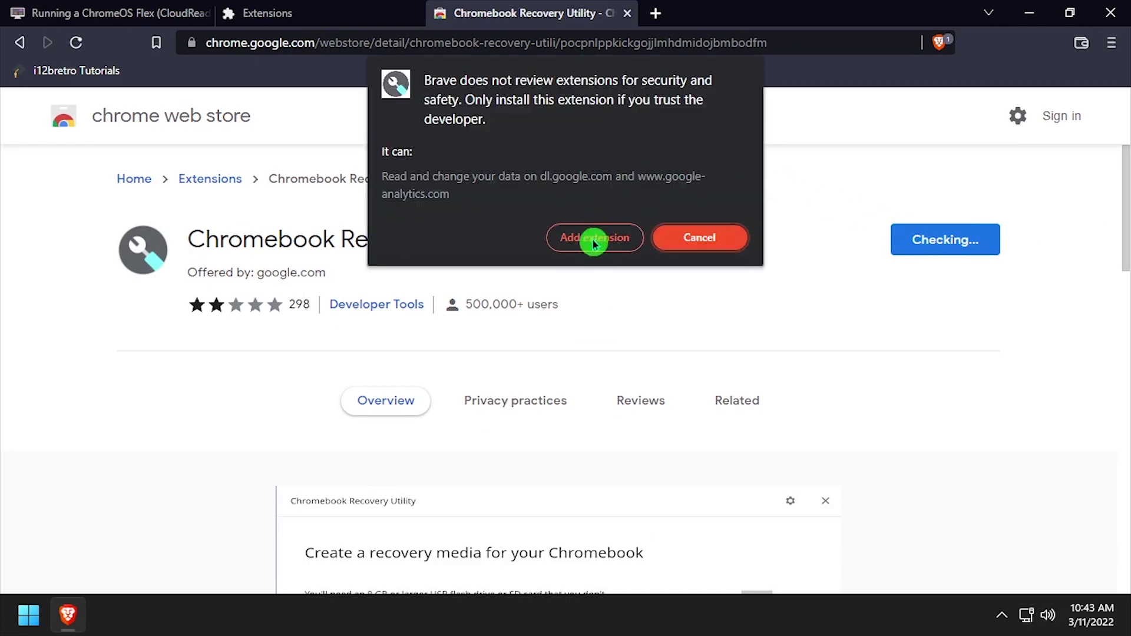
{"action": "left_click", "coordinate": [593, 241]}
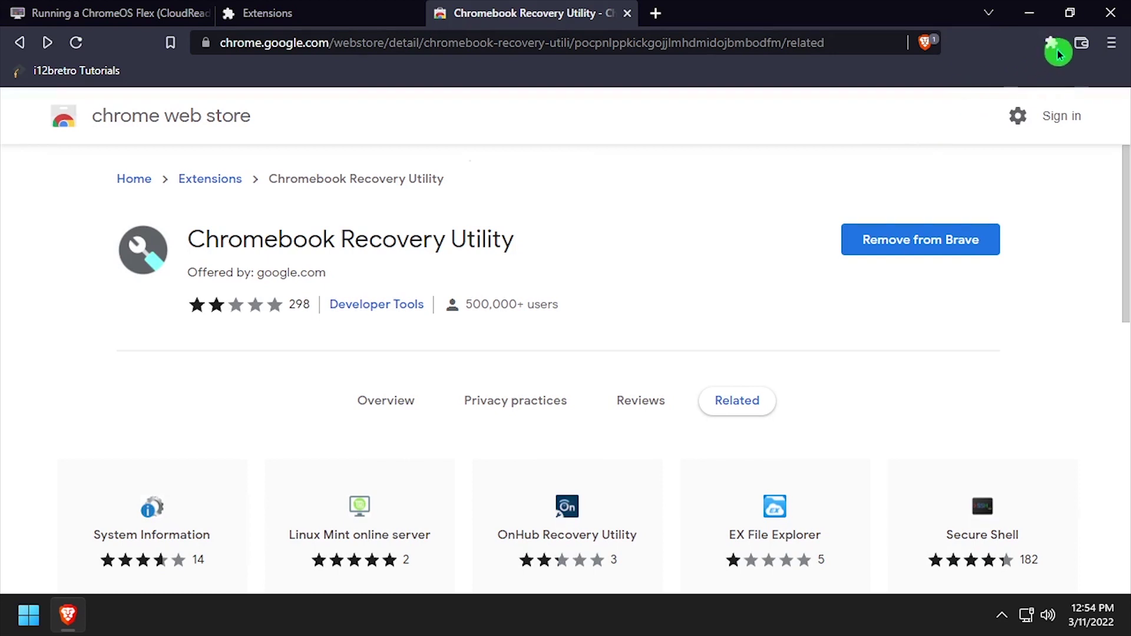
Launch the installed Chromebook Recovery Utility and start creating recovery media
{"action": "left_click", "coordinate": [1051, 43]}
{"action": "left_click", "coordinate": [891, 168]}
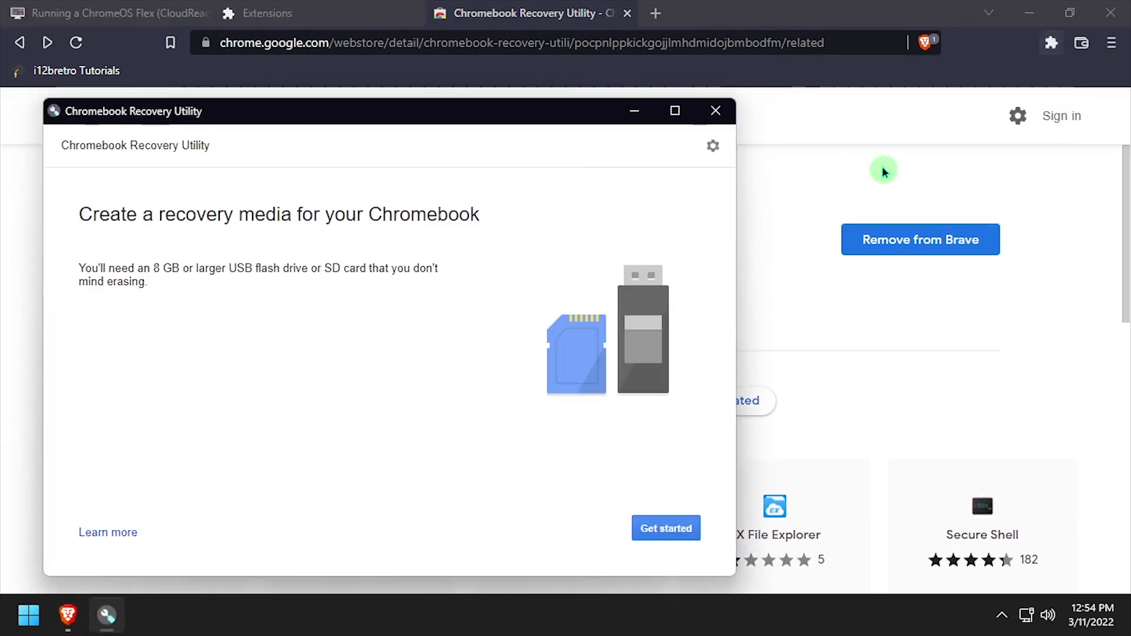
{"action": "left_click_drag", "start_coordinate": [725, 108], "coordinate": [731, 106]}
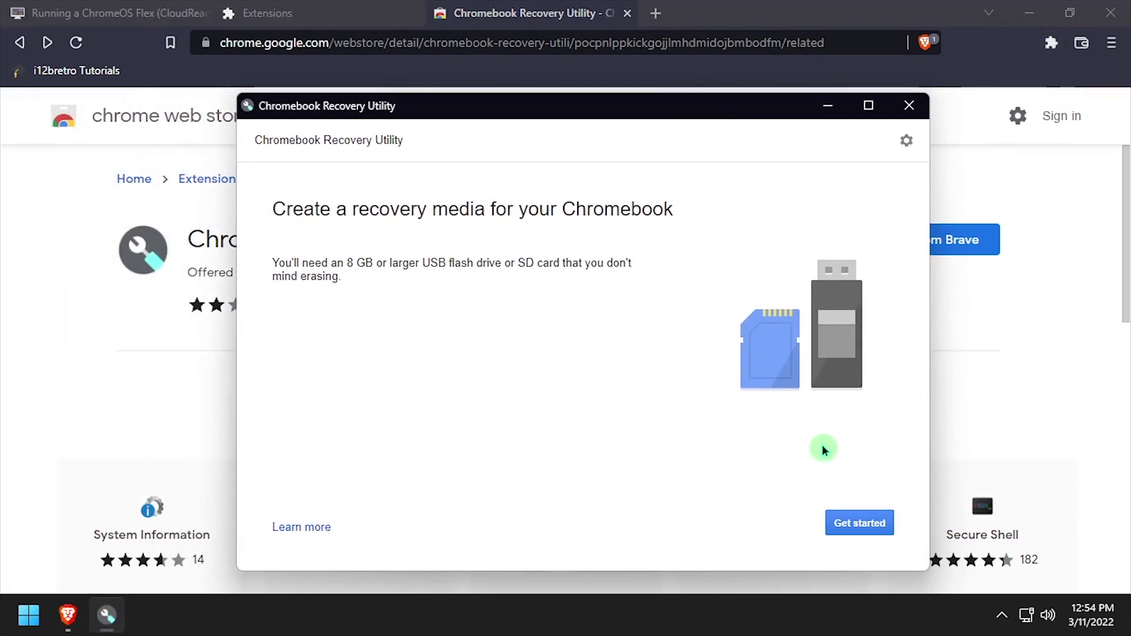
{"action": "left_click", "coordinate": [850, 518]}
Identify the Chromebook as manufacturer Google Chrome OS Flex, product Chrome OS Flex (Developer-Unstable), and continue to media selection
{"action": "left_click", "coordinate": [387, 343]}
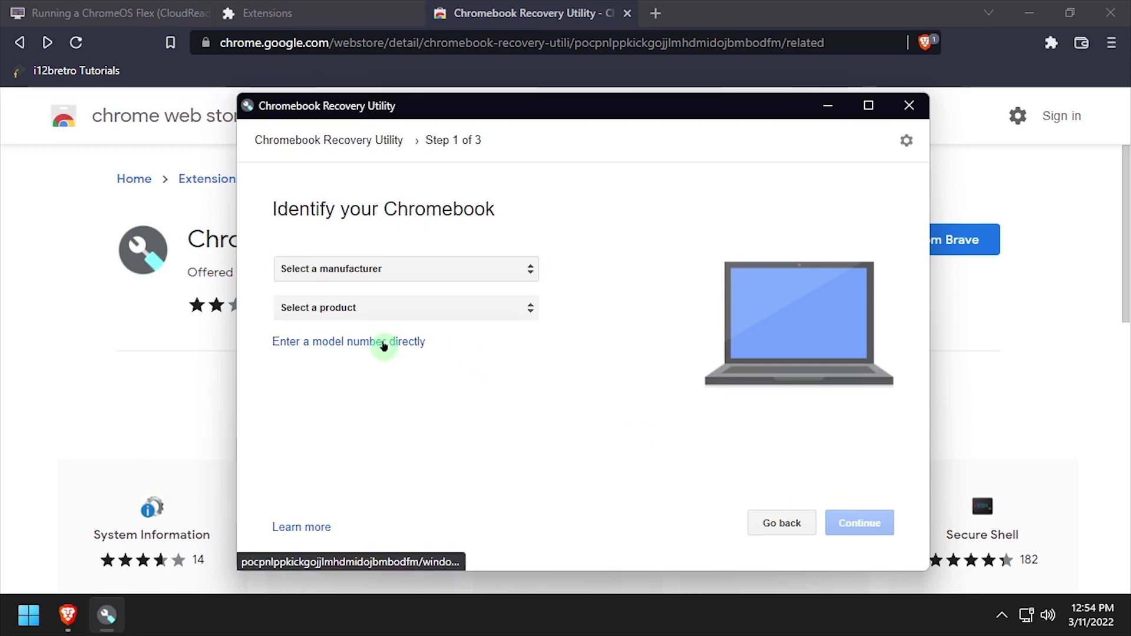
{"action": "left_click", "coordinate": [386, 271]}
{"action": "scroll", "coordinate": [410, 360], "scroll_direction": "down", "scroll_amount": 2}
{"action": "scroll", "coordinate": [410, 360], "scroll_direction": "down", "scroll_amount": 3}
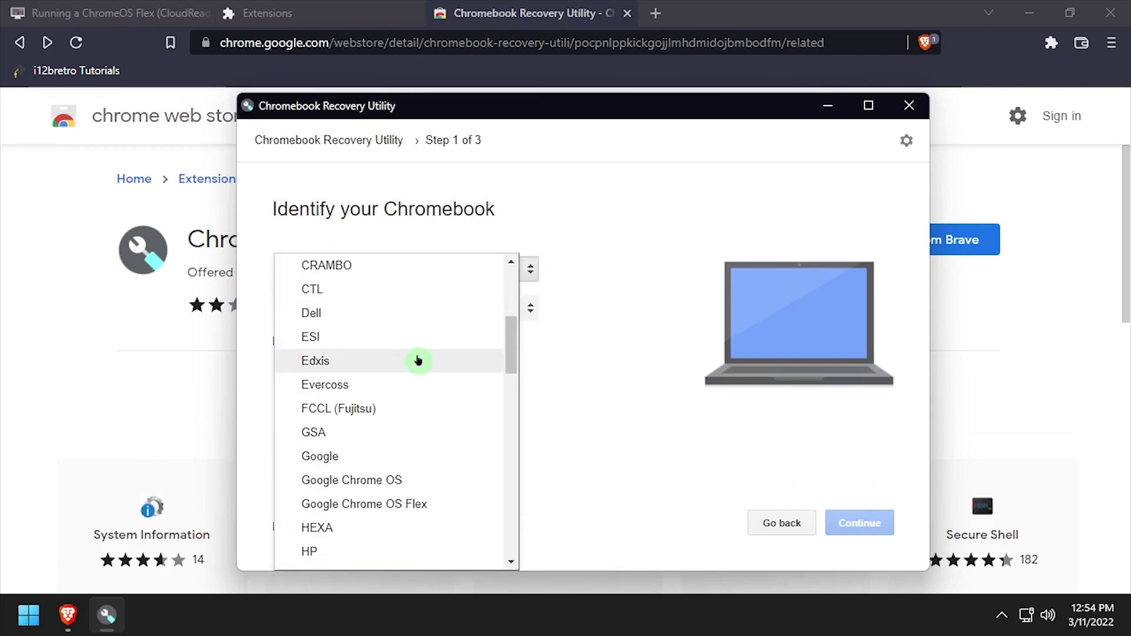
{"action": "left_click", "coordinate": [399, 416]}
{"action": "left_click", "coordinate": [433, 317]}
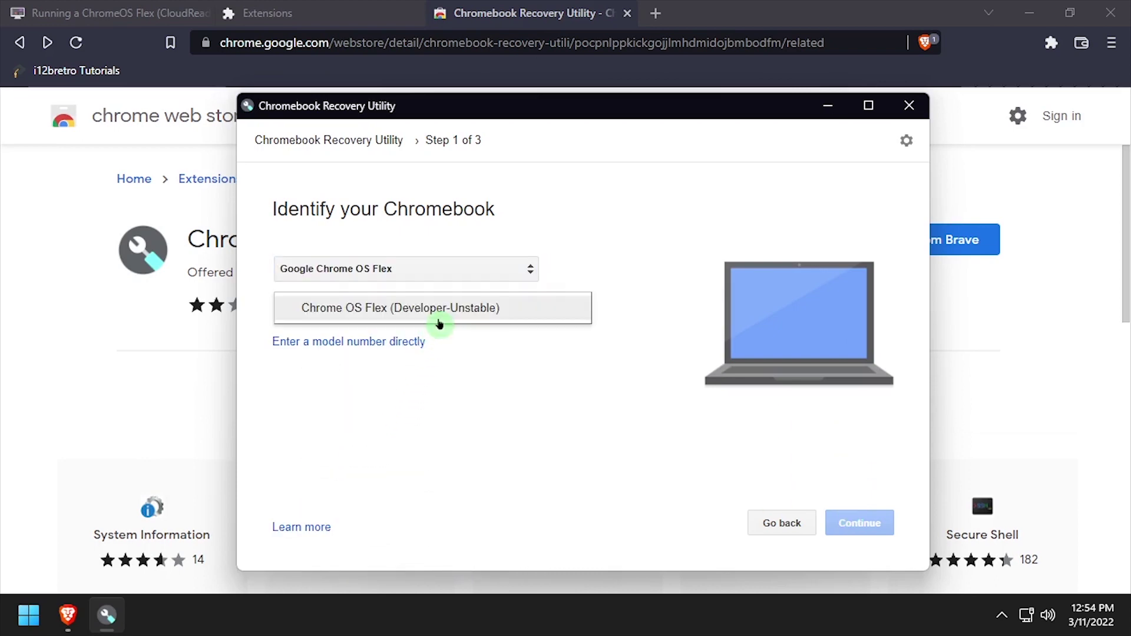
{"action": "left_click", "coordinate": [435, 316]}
{"action": "left_click", "coordinate": [869, 522]}
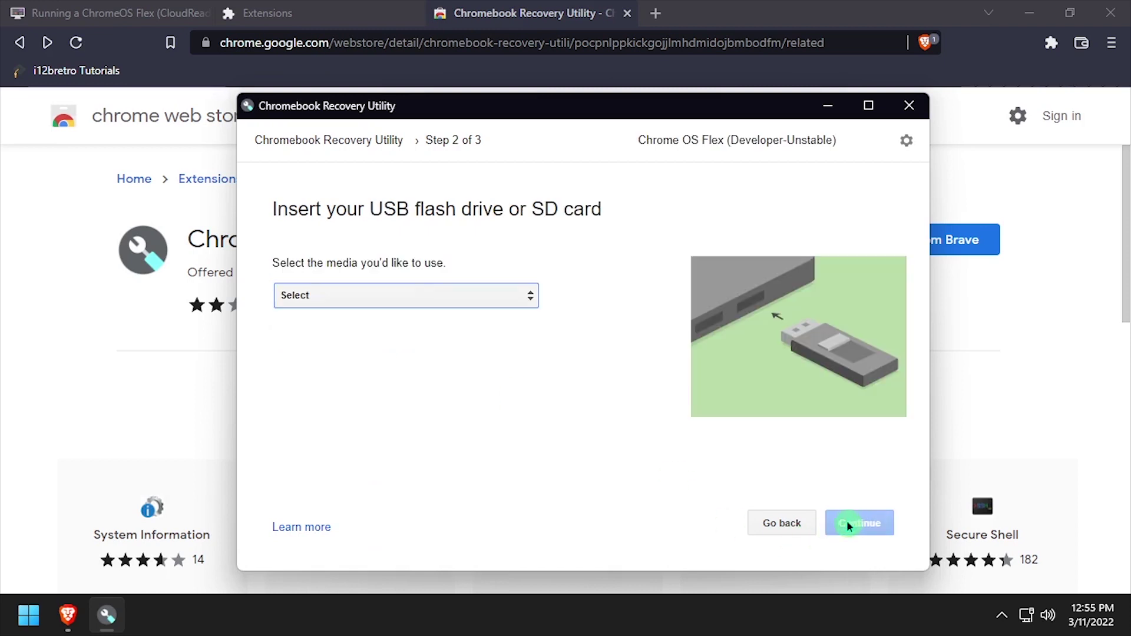
Choose the SanDisk Ultra Fit - 233.2 GB drive as the media and create the recovery image on it
{"action": "left_click", "coordinate": [445, 297]}
{"action": "left_click", "coordinate": [445, 297]}
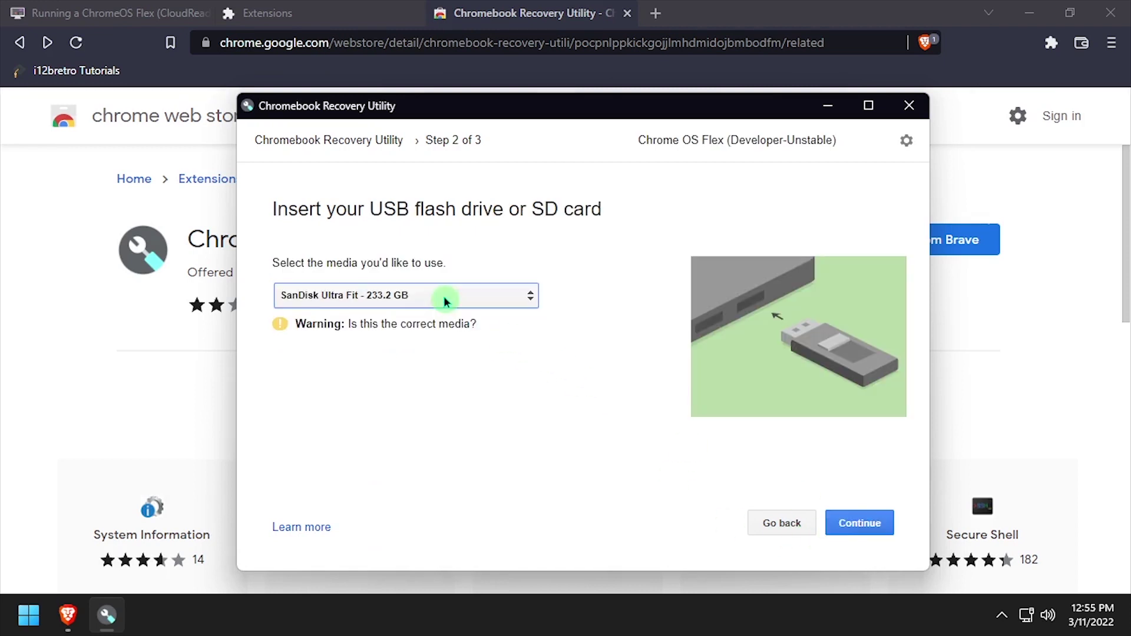
{"action": "left_click", "coordinate": [863, 523]}
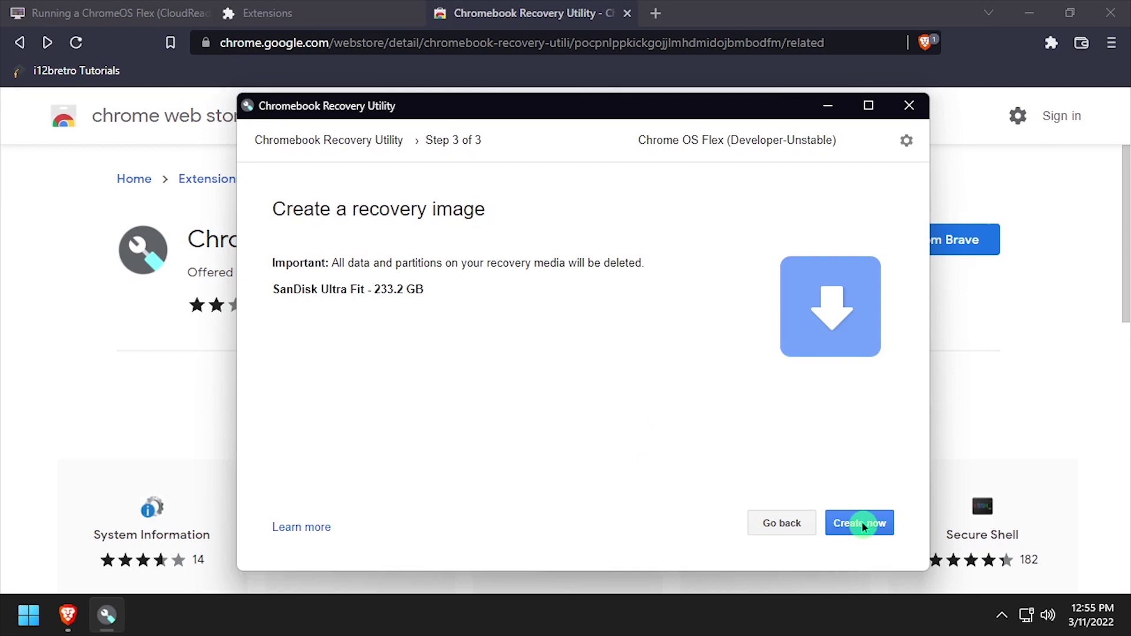
{"action": "left_click", "coordinate": [861, 522]}
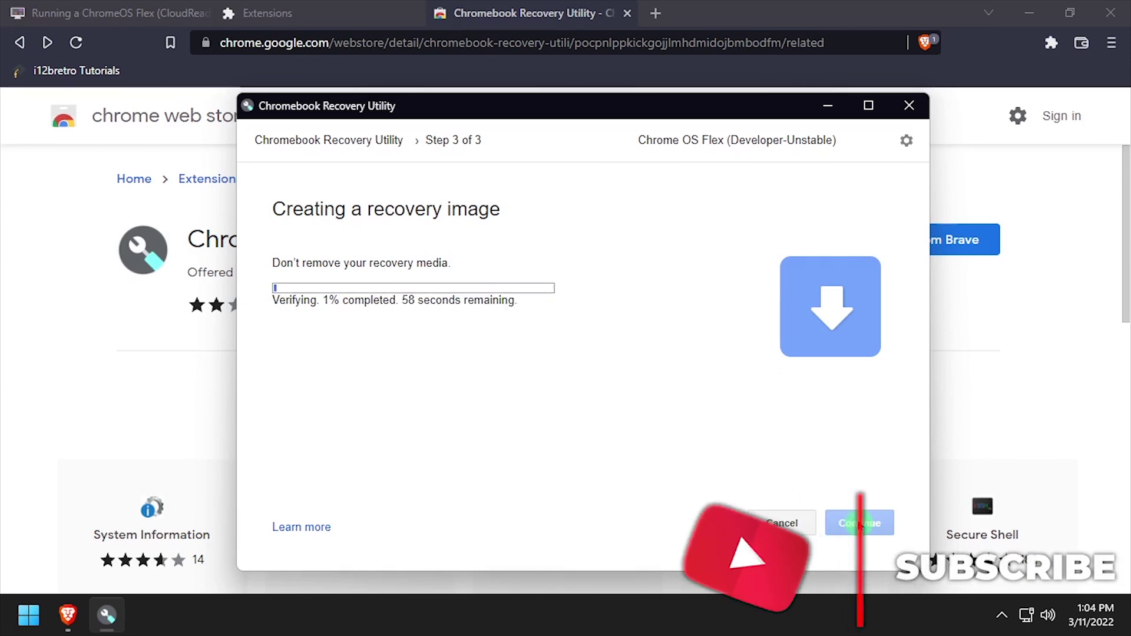
{"action": "left_click", "coordinate": [859, 523]}
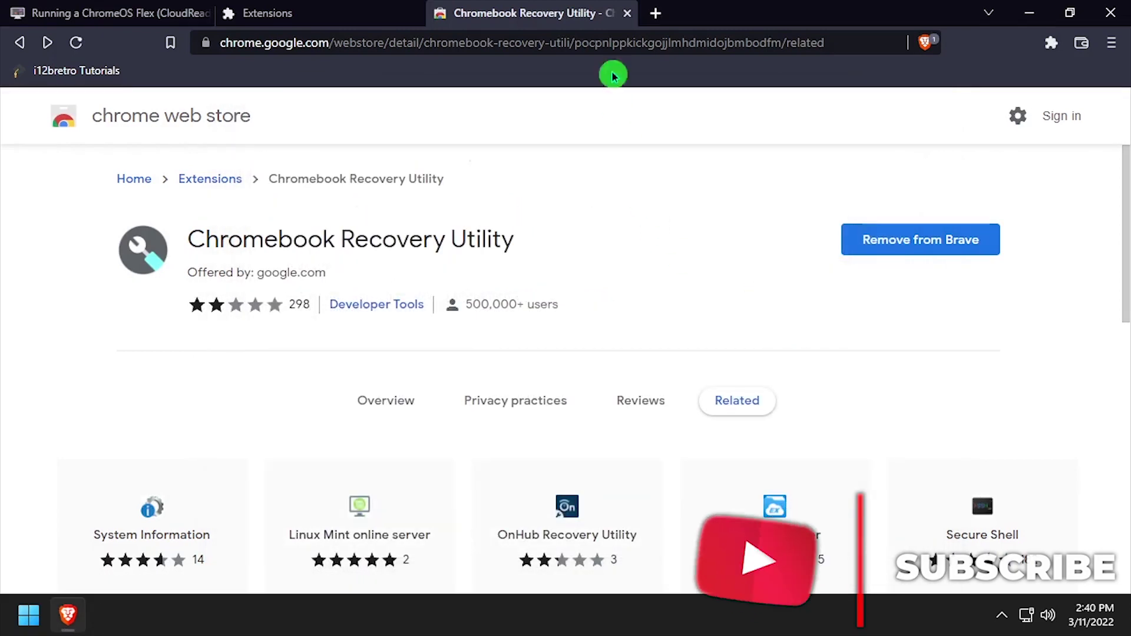
{"action": "left_click", "coordinate": [655, 13]}
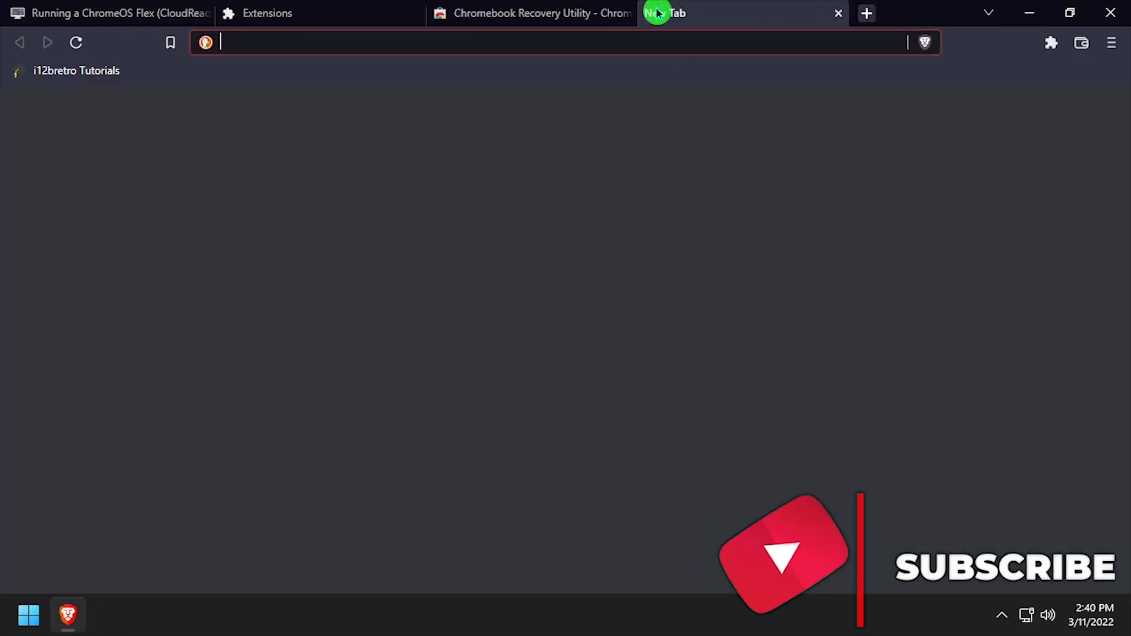
{"action": "type", "text": "https://"}
{"action": "type", "text": "proxmox.i12bretro.net"}
{"action": "key", "text": "Return"}
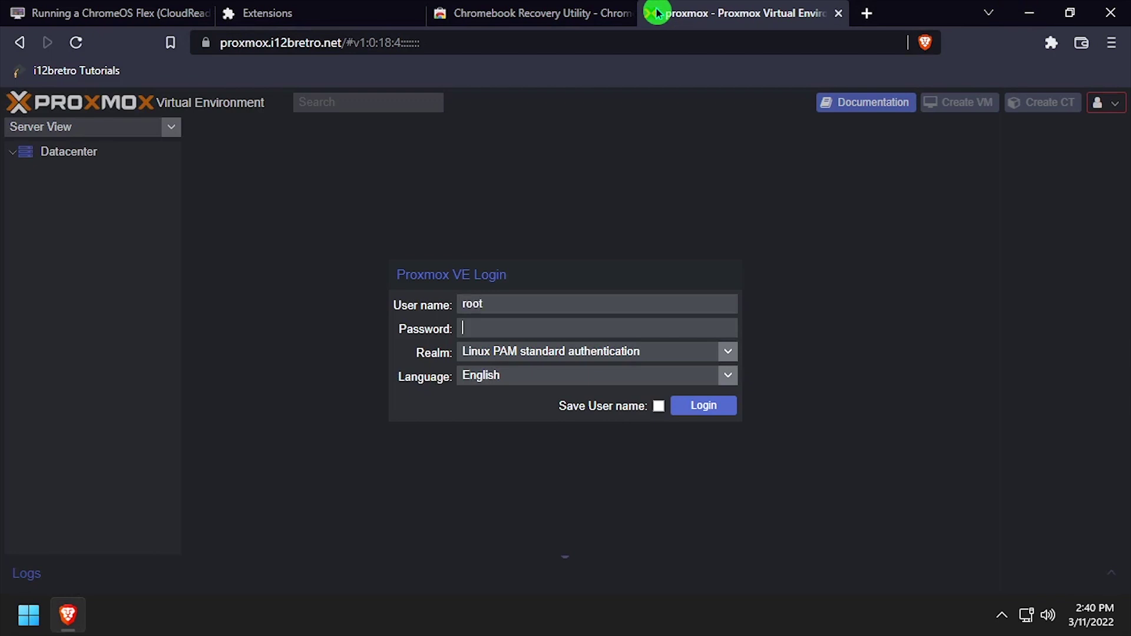
{"action": "key", "text": "Return"}
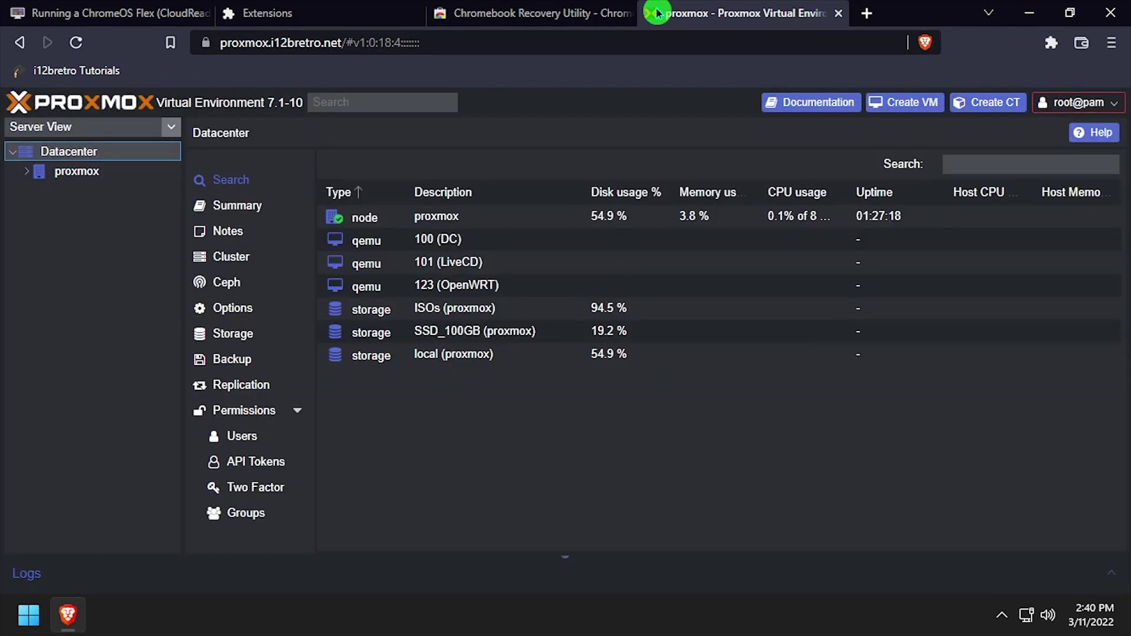
Start a new virtual machine on the proxmox node with VM ID 125 and the name ChromeOSFlex
{"action": "left_click", "coordinate": [29, 173]}
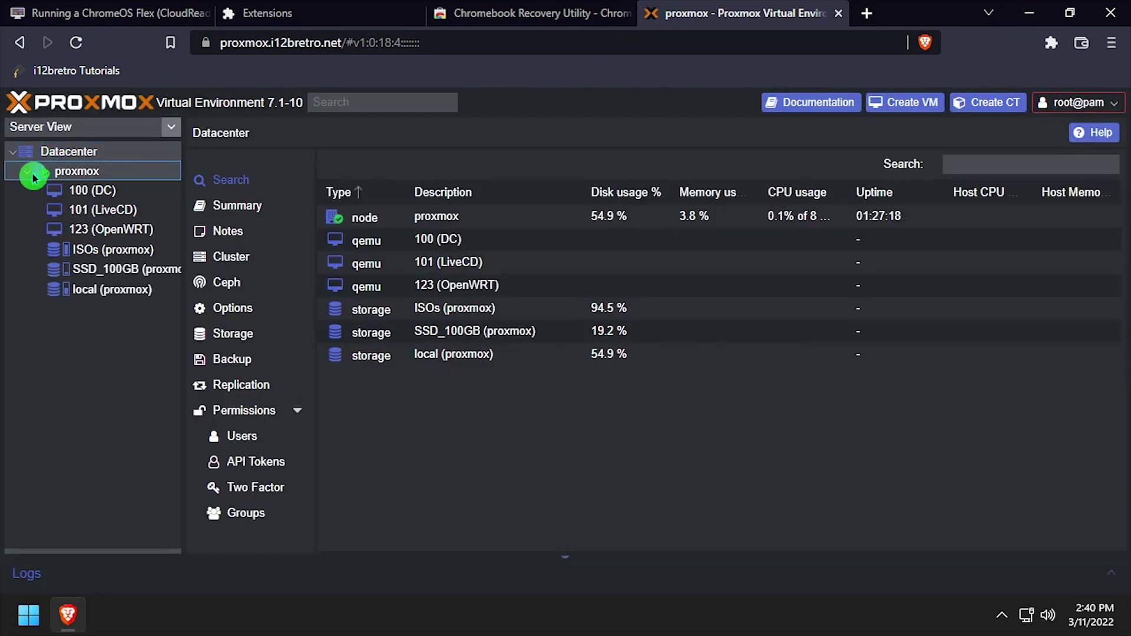
{"action": "right_click", "coordinate": [89, 172]}
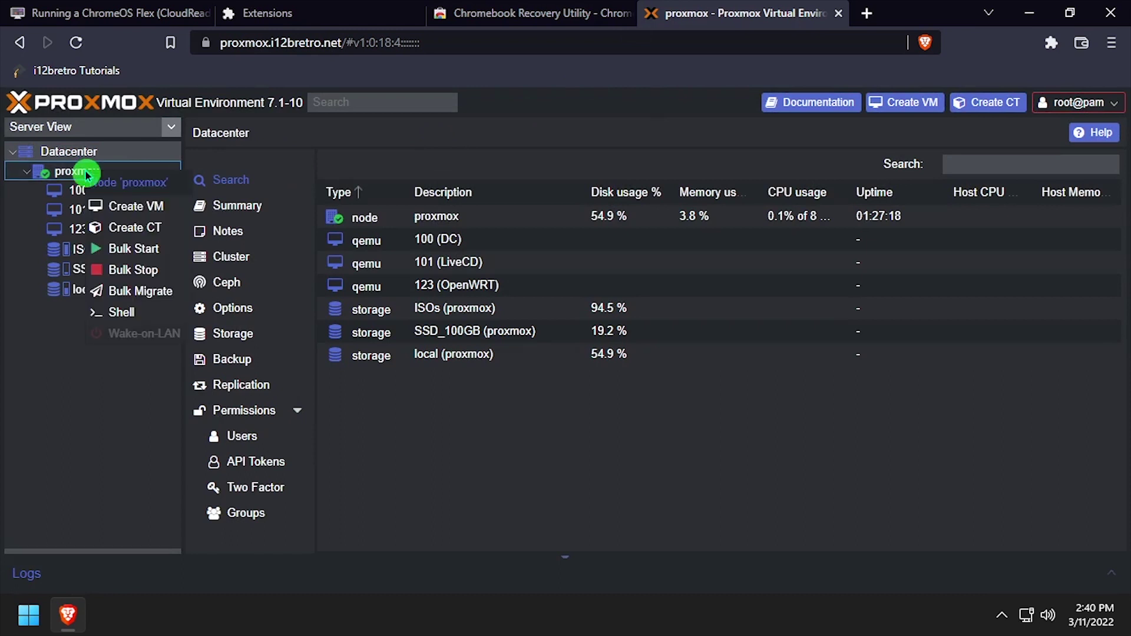
{"action": "left_click", "coordinate": [145, 215]}
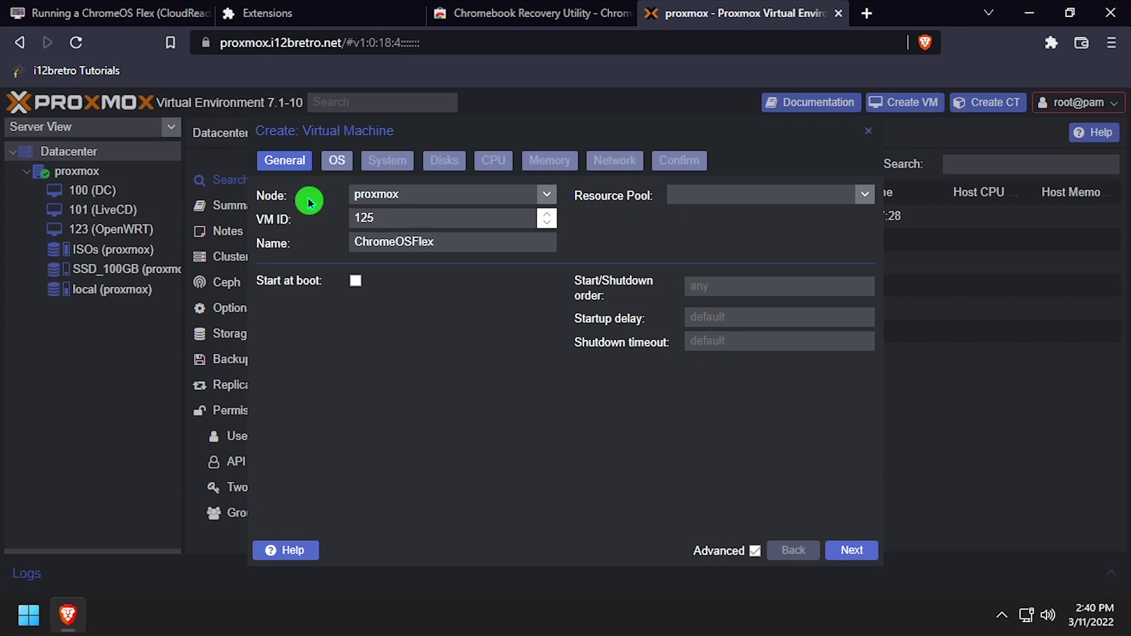
{"action": "left_click", "coordinate": [865, 552]}
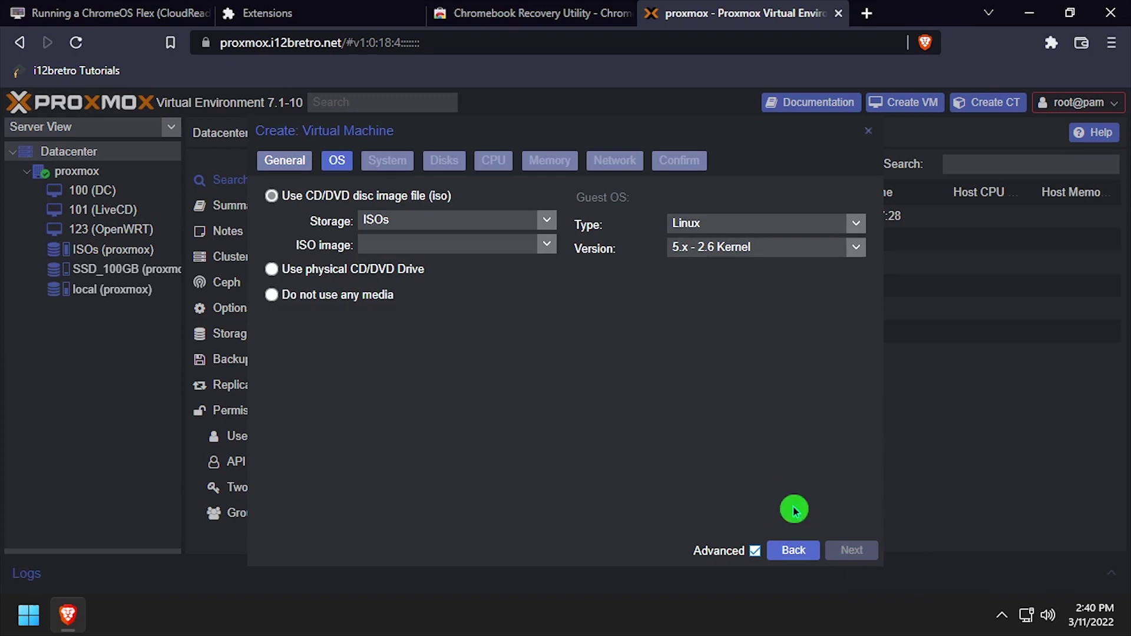
Set the virtual machine to use no installation media and accept the default system settings
{"action": "left_click", "coordinate": [361, 294]}
{"action": "left_click", "coordinate": [849, 553]}
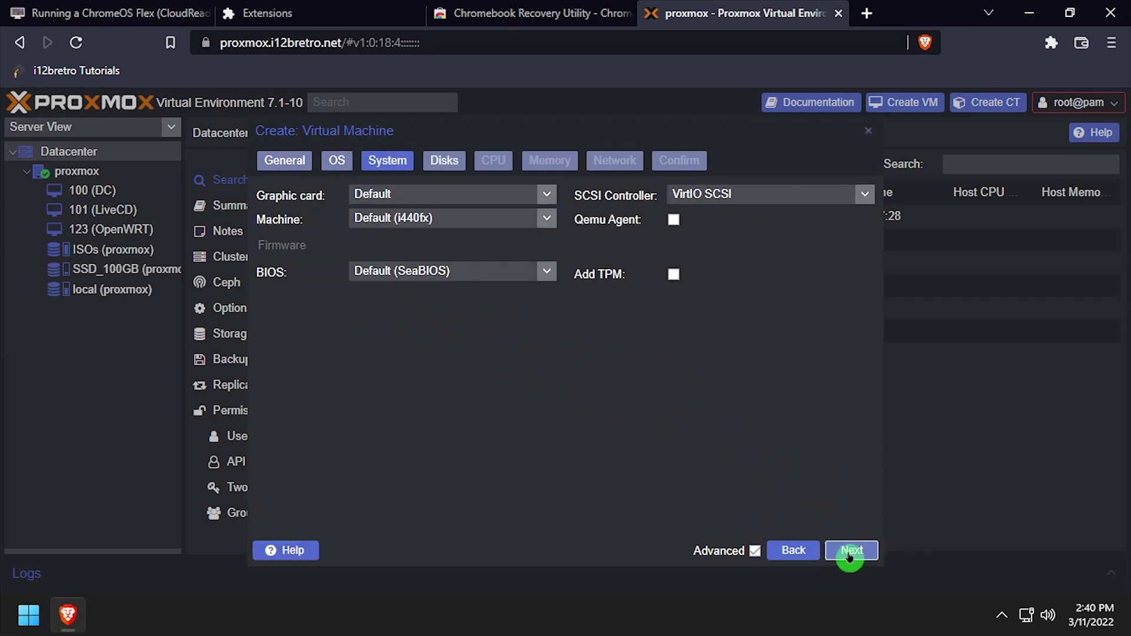
{"action": "left_click", "coordinate": [849, 554]}
Configure the virtual disk as SATA on SSD_100GB storage with a size of 16 GiB
{"action": "left_click", "coordinate": [498, 231]}
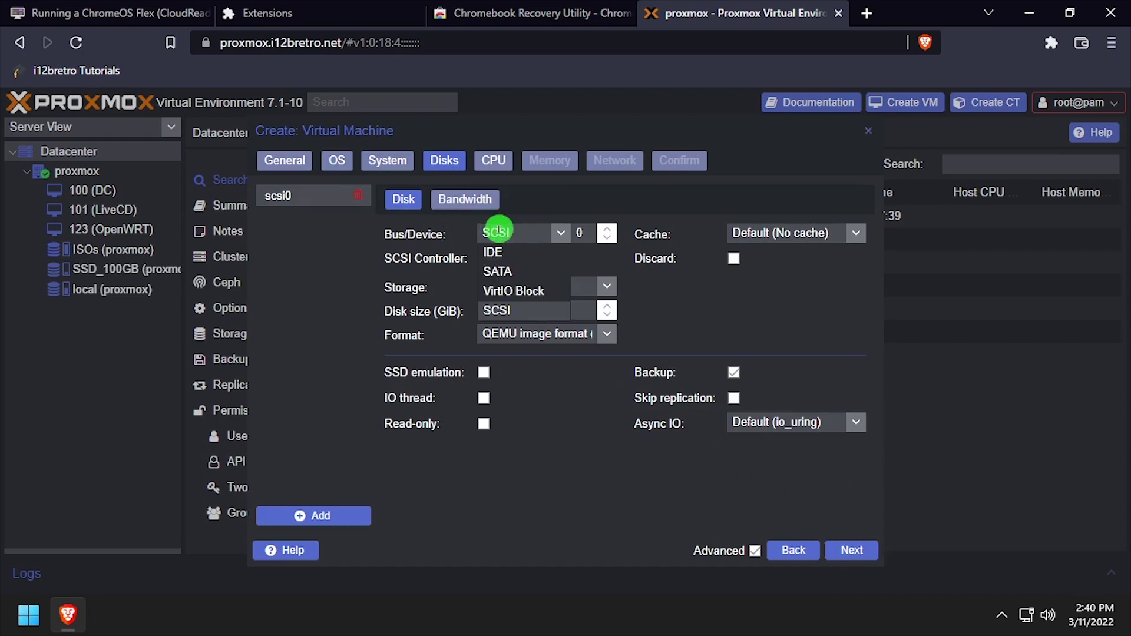
{"action": "left_click", "coordinate": [510, 267]}
{"action": "left_click", "coordinate": [511, 259]}
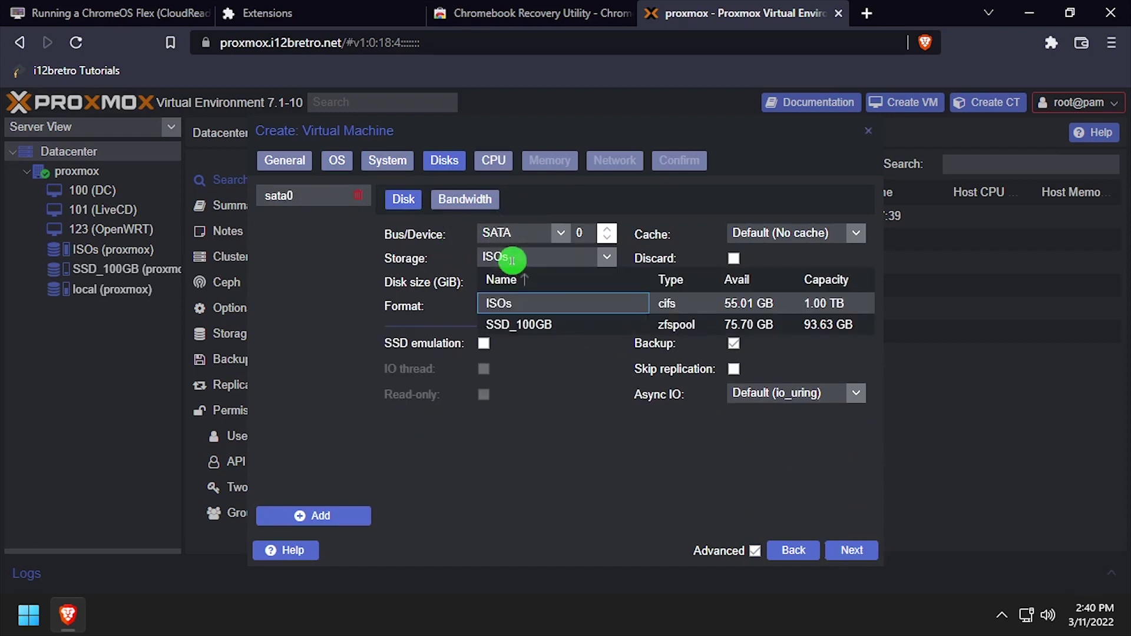
{"action": "left_click", "coordinate": [535, 326]}
{"action": "left_click", "coordinate": [485, 281]}
{"action": "type", "text": "16"}
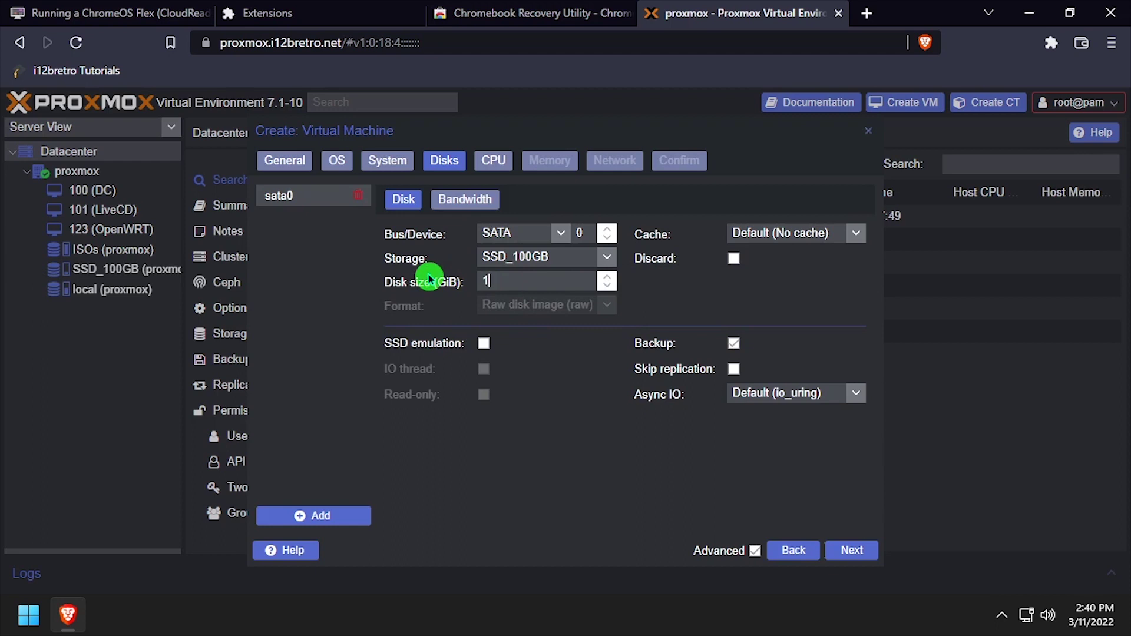
{"action": "left_click", "coordinate": [848, 548]}
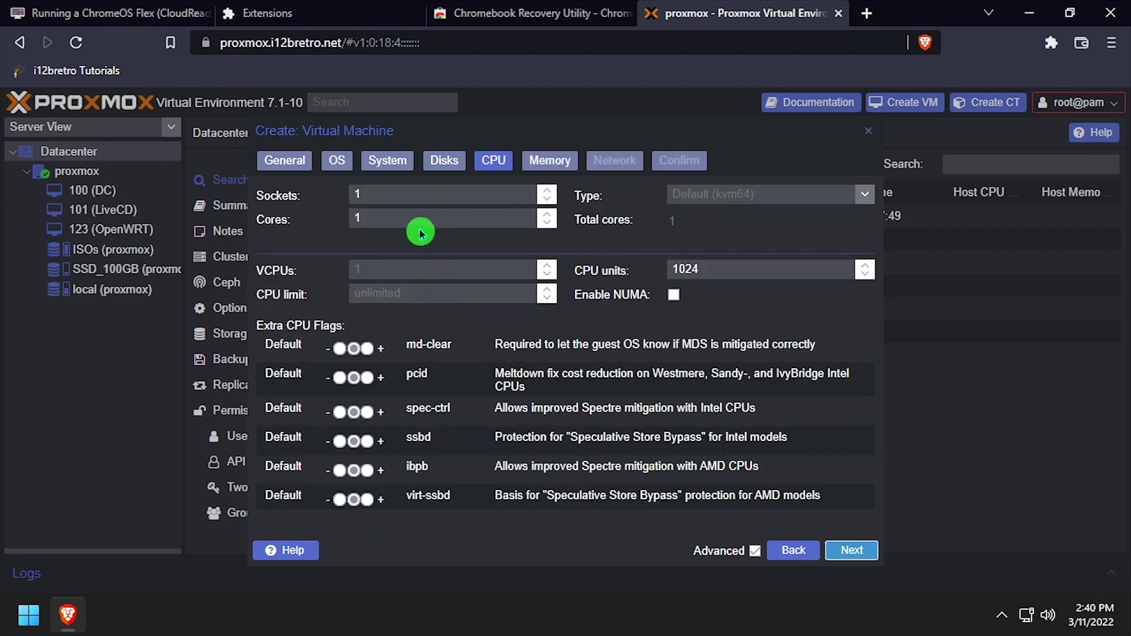
Give the virtual machine 2 CPU cores and set the CPU type to host
{"action": "double_click", "coordinate": [356, 219]}
{"action": "type", "text": "2"}
{"action": "left_click", "coordinate": [778, 195]}
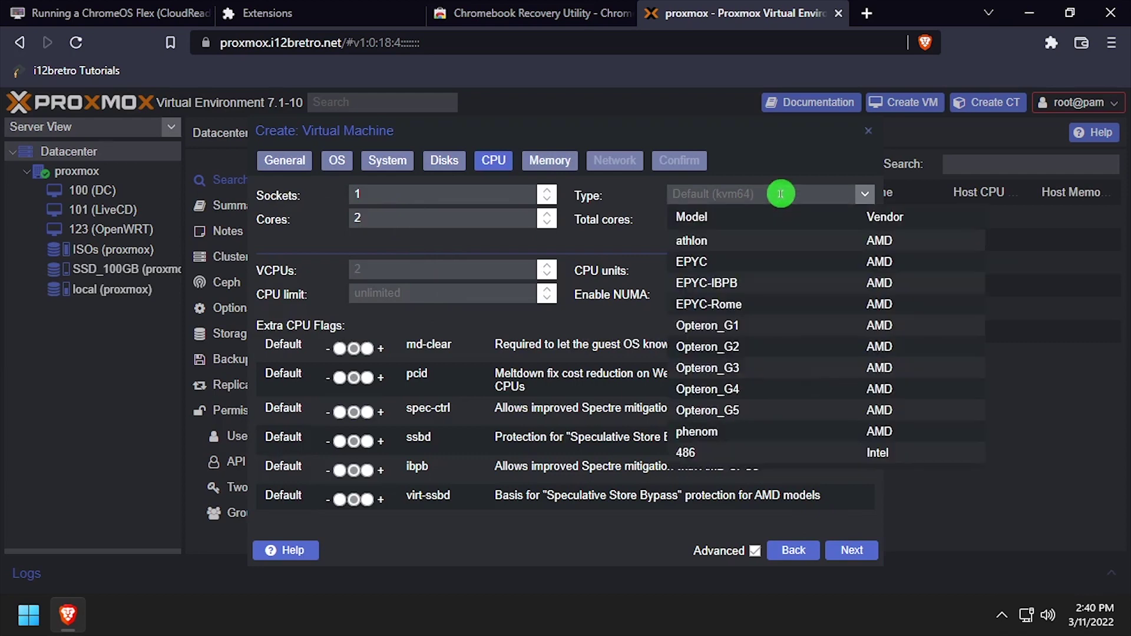
{"action": "type", "text": "host"}
{"action": "left_click", "coordinate": [721, 240]}
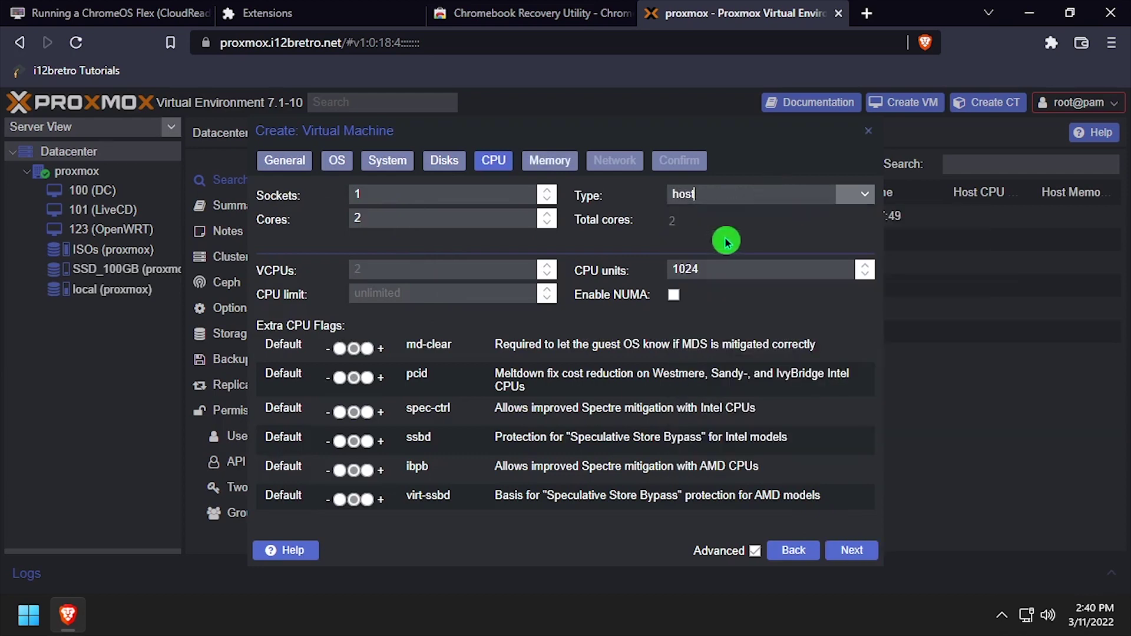
{"action": "left_click", "coordinate": [852, 550]}
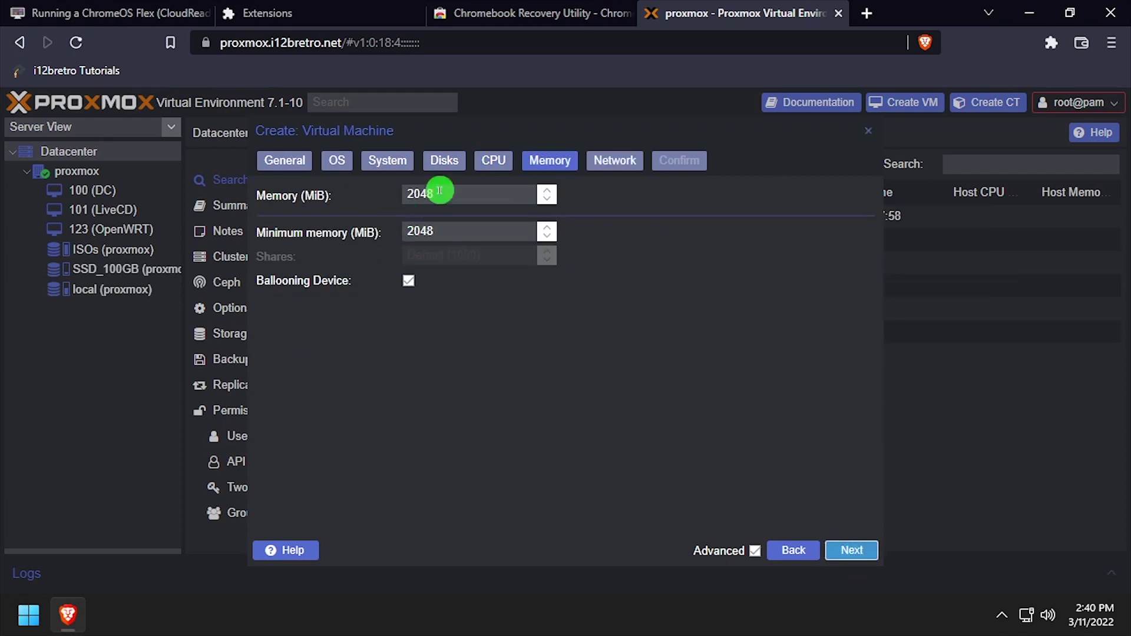
Set the memory to 4096 MiB and finish creating the virtual machine with the default network settings
{"action": "left_click_drag", "start_coordinate": [437, 190], "coordinate": [372, 203]}
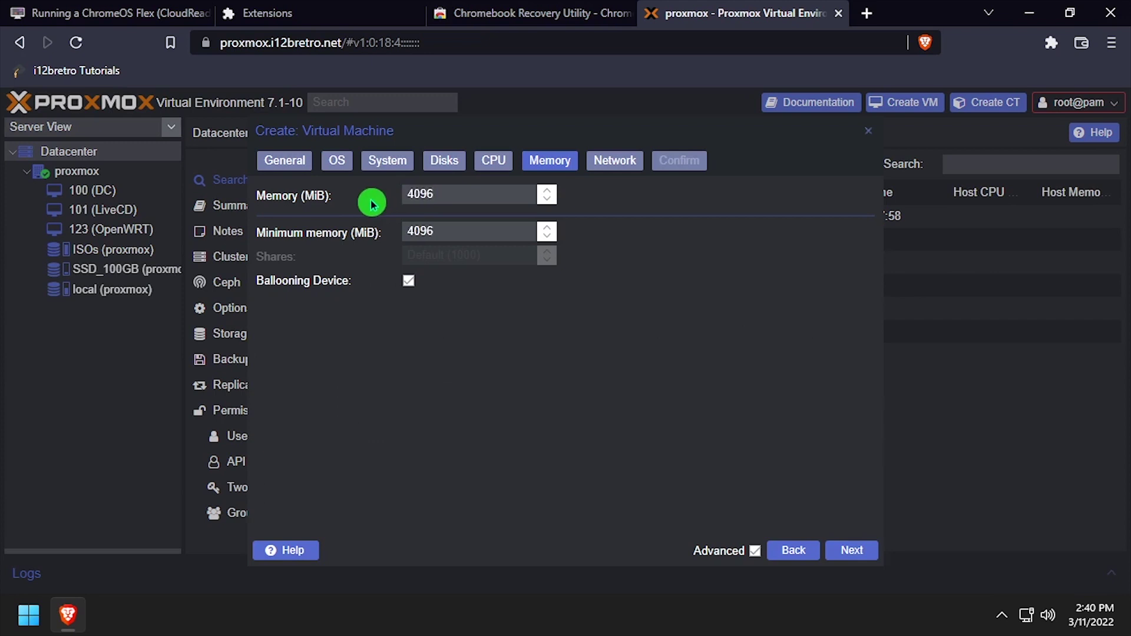
{"action": "left_click", "coordinate": [846, 550]}
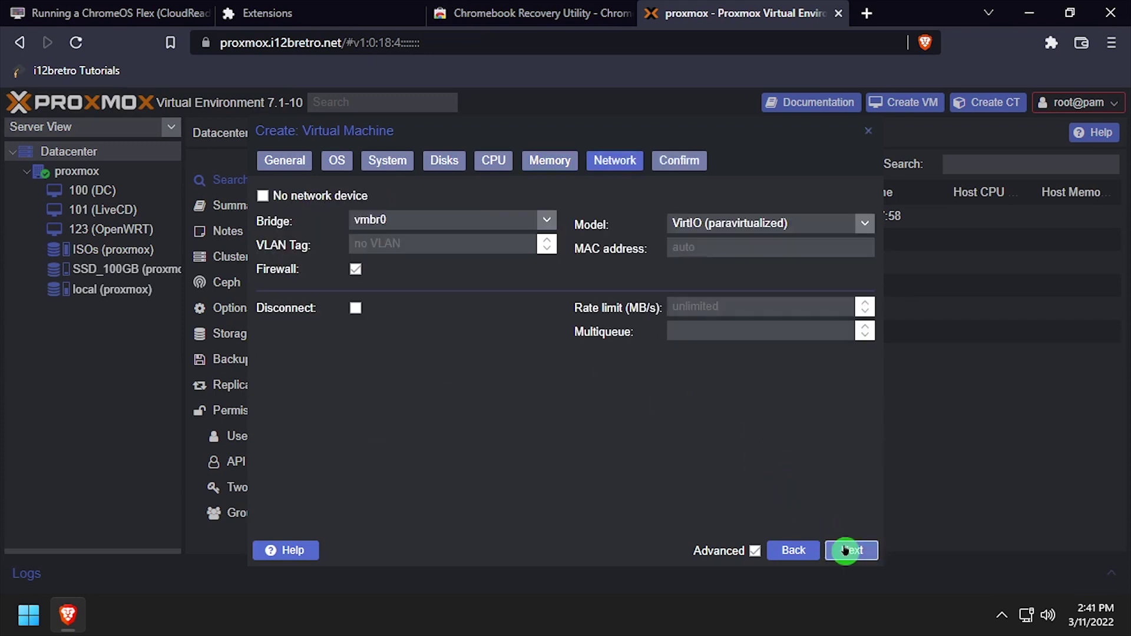
{"action": "left_click", "coordinate": [846, 551]}
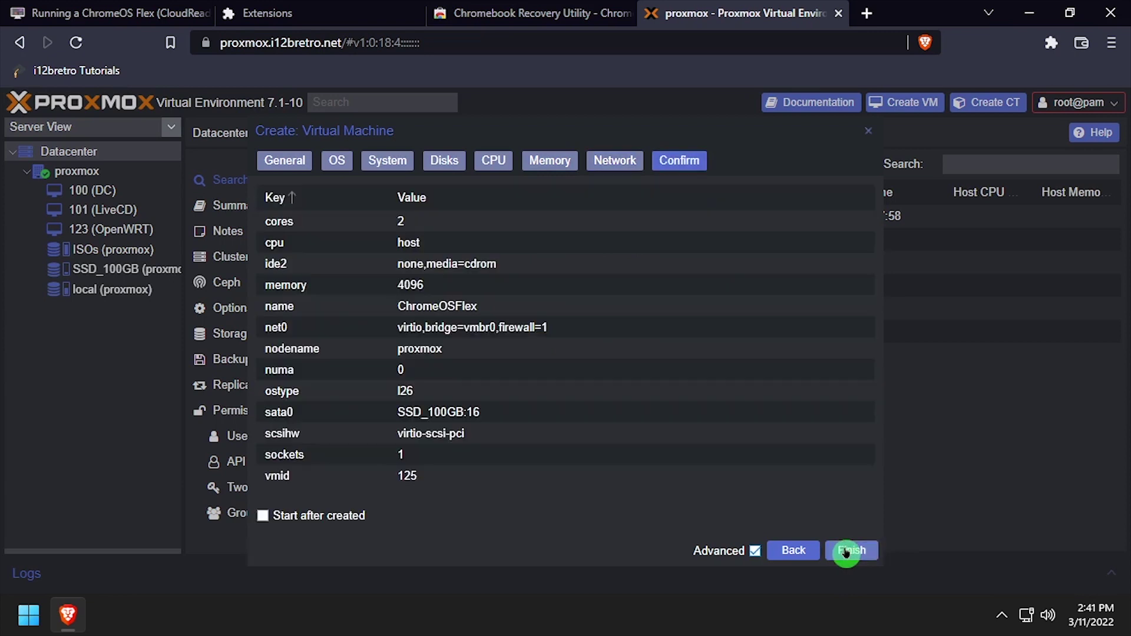
{"action": "left_click", "coordinate": [846, 550]}
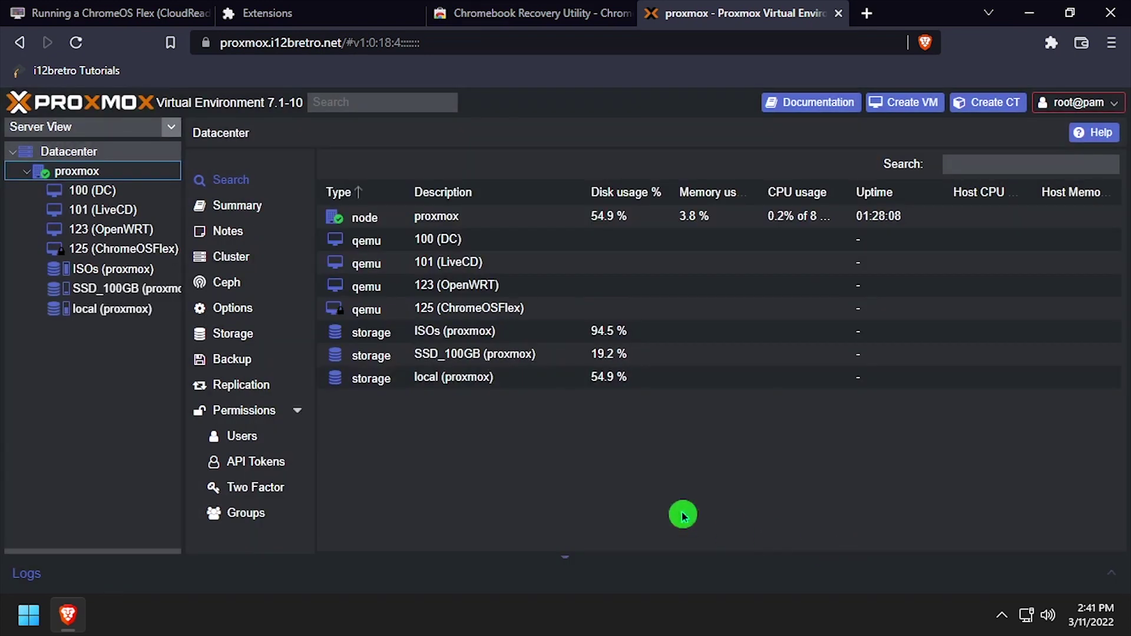
Add the SanDisk Ultra Fit drive to the ChromeOSFlex virtual machine as a USB device passed through by vendor/device ID
{"action": "left_click", "coordinate": [163, 258]}
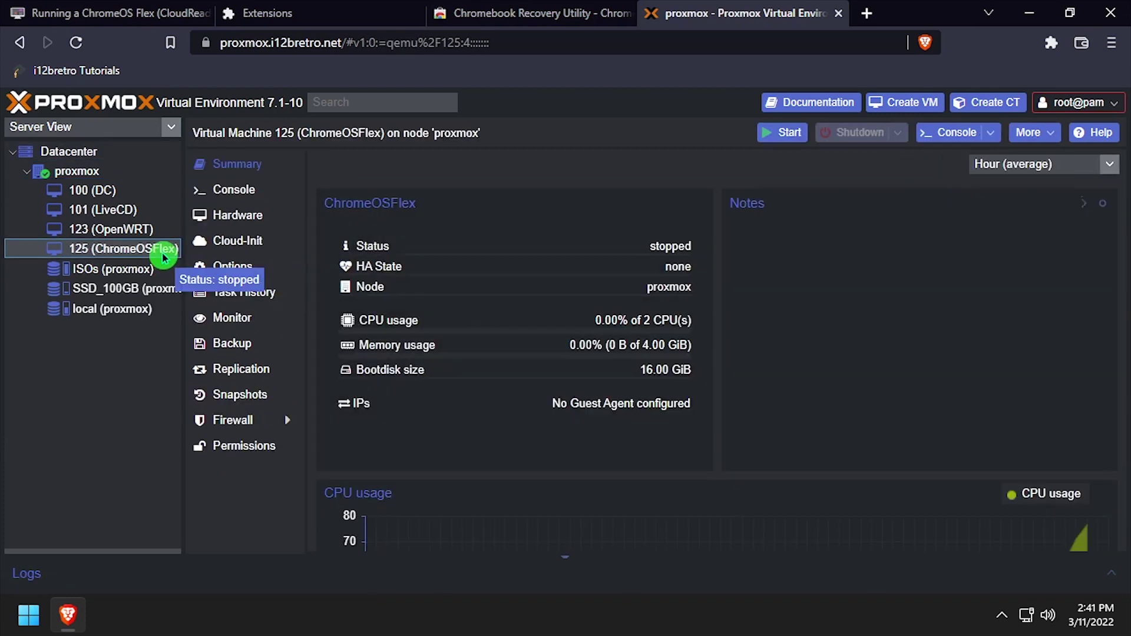
{"action": "left_click", "coordinate": [244, 221]}
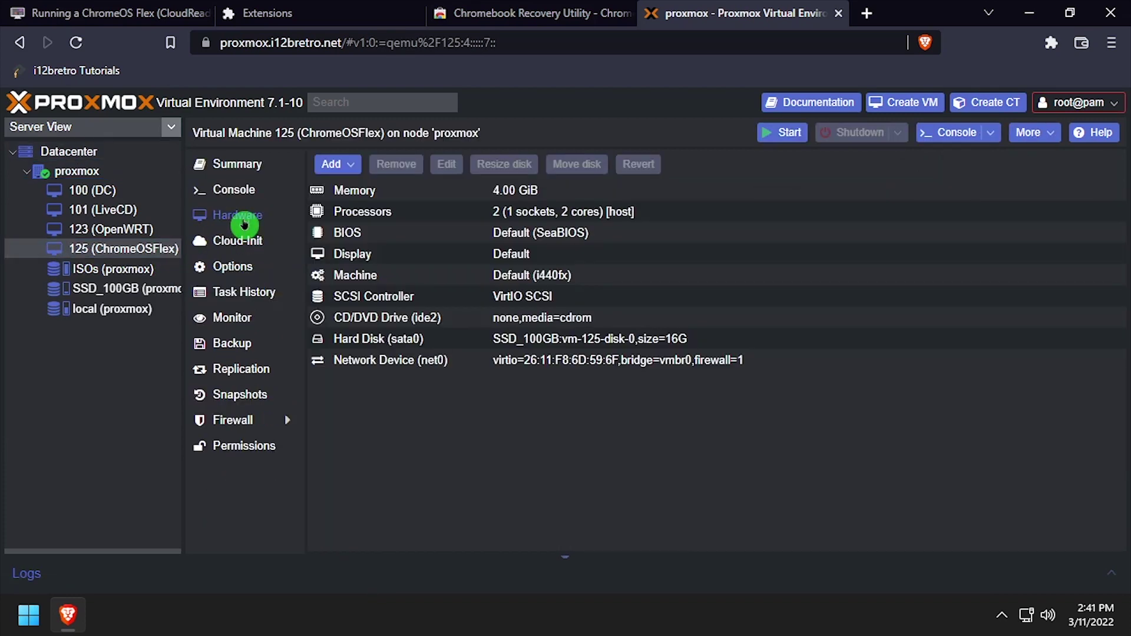
{"action": "left_click", "coordinate": [352, 164]}
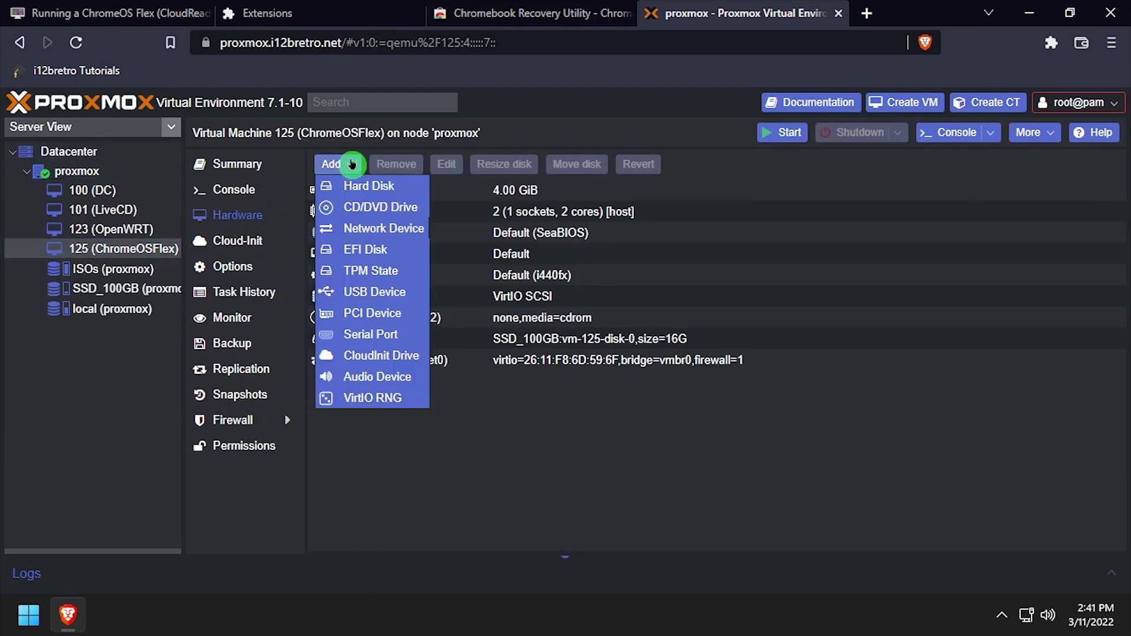
{"action": "left_click", "coordinate": [363, 293]}
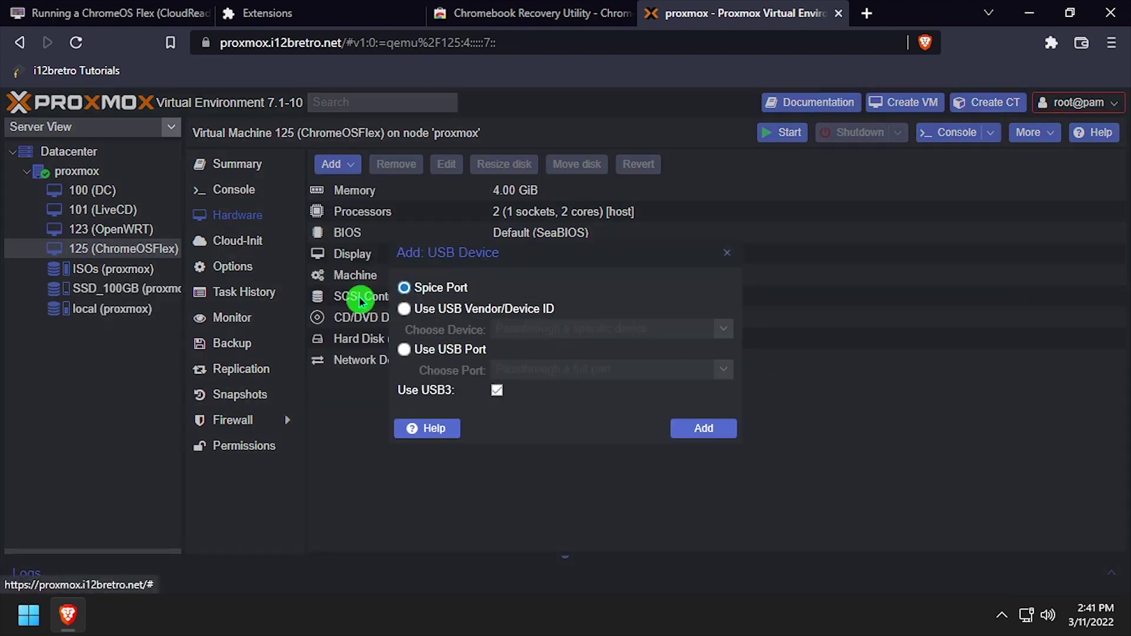
{"action": "left_click", "coordinate": [436, 305]}
{"action": "left_click", "coordinate": [556, 328]}
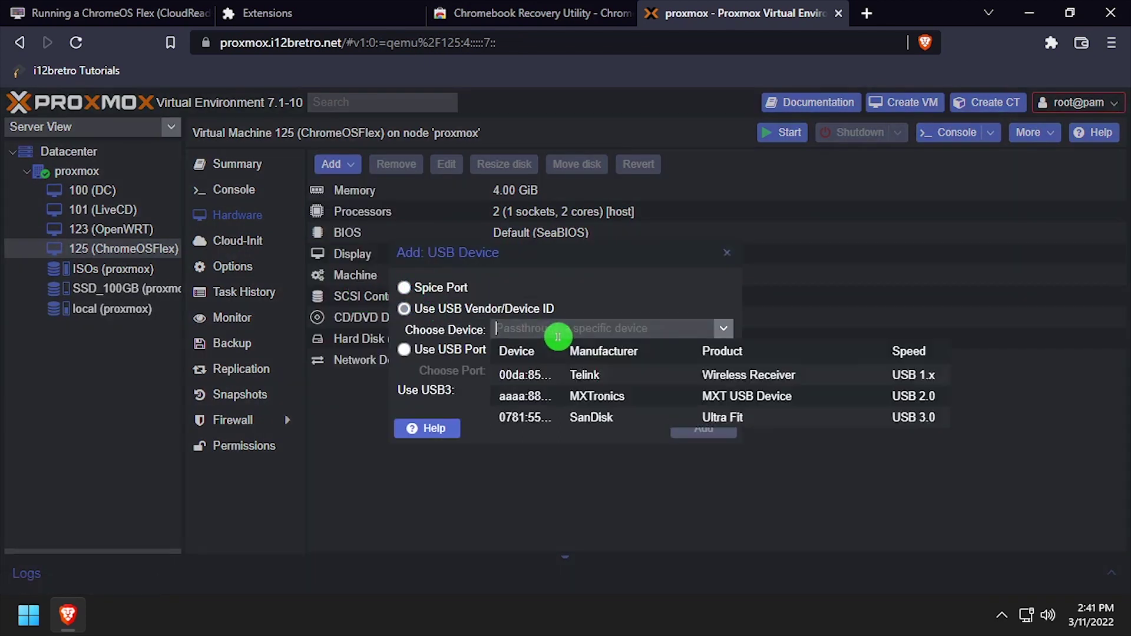
{"action": "left_click", "coordinate": [621, 424]}
{"action": "left_click", "coordinate": [713, 429]}
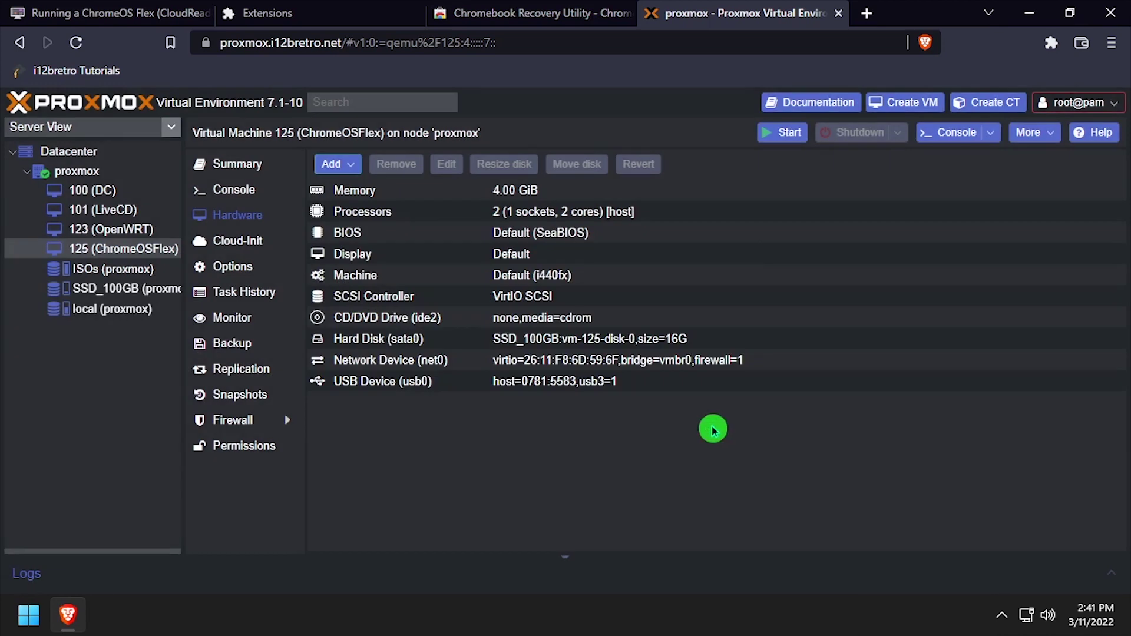
Set the virtual machine's display graphic card to VirtIO-GPU
{"action": "double_click", "coordinate": [444, 257]}
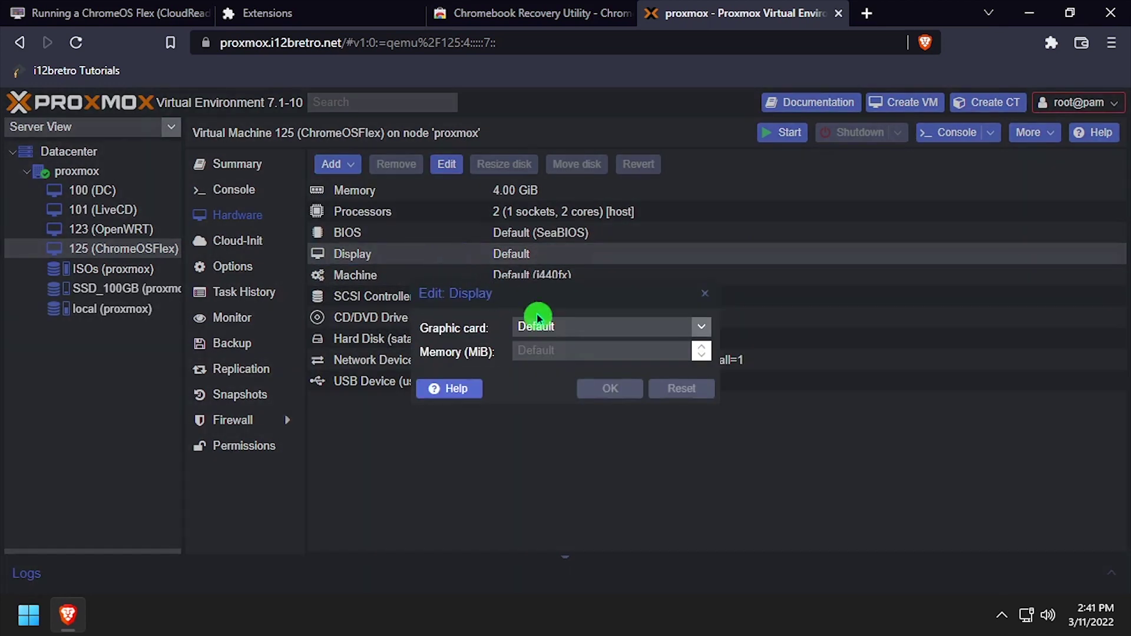
{"action": "left_click", "coordinate": [535, 325]}
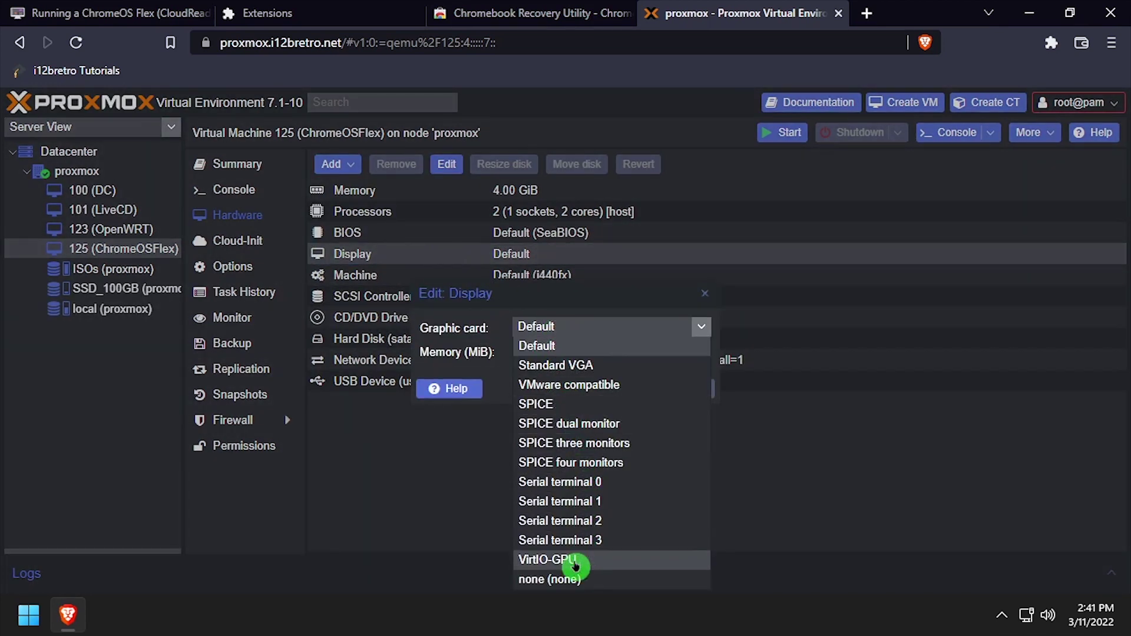
{"action": "left_click", "coordinate": [574, 559]}
{"action": "left_click", "coordinate": [616, 389]}
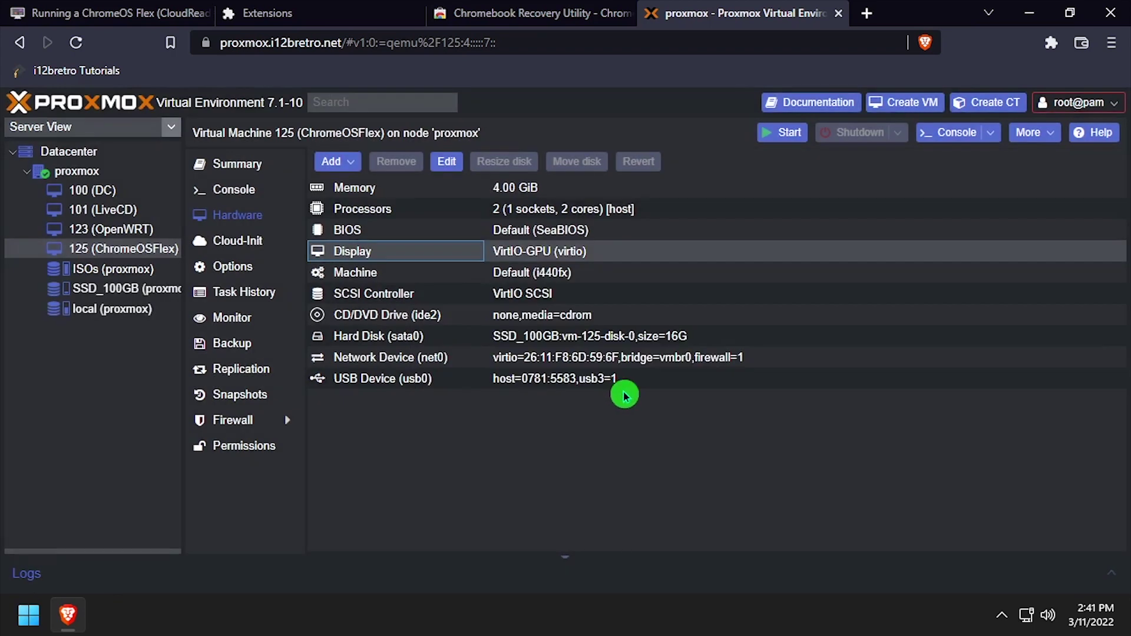
Enable usb0 in the virtual machine's boot order and move it to first place, ahead of sata0
{"action": "left_click", "coordinate": [238, 269]}
{"action": "double_click", "coordinate": [390, 274]}
{"action": "left_click", "coordinate": [388, 349]}
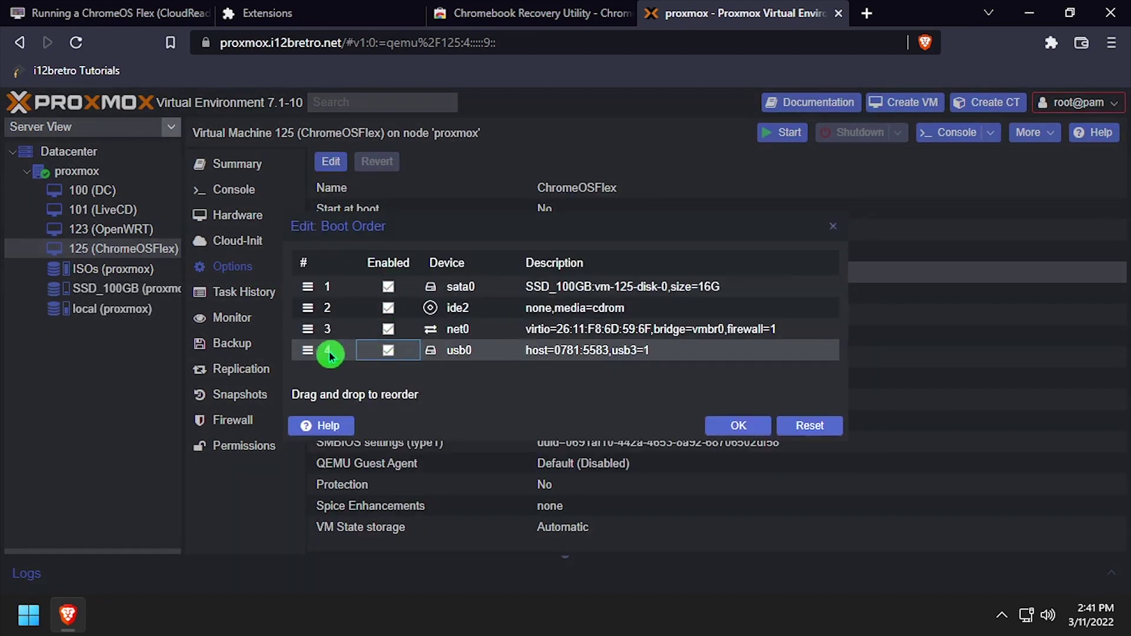
{"action": "left_click_drag", "start_coordinate": [313, 351], "coordinate": [316, 285]}
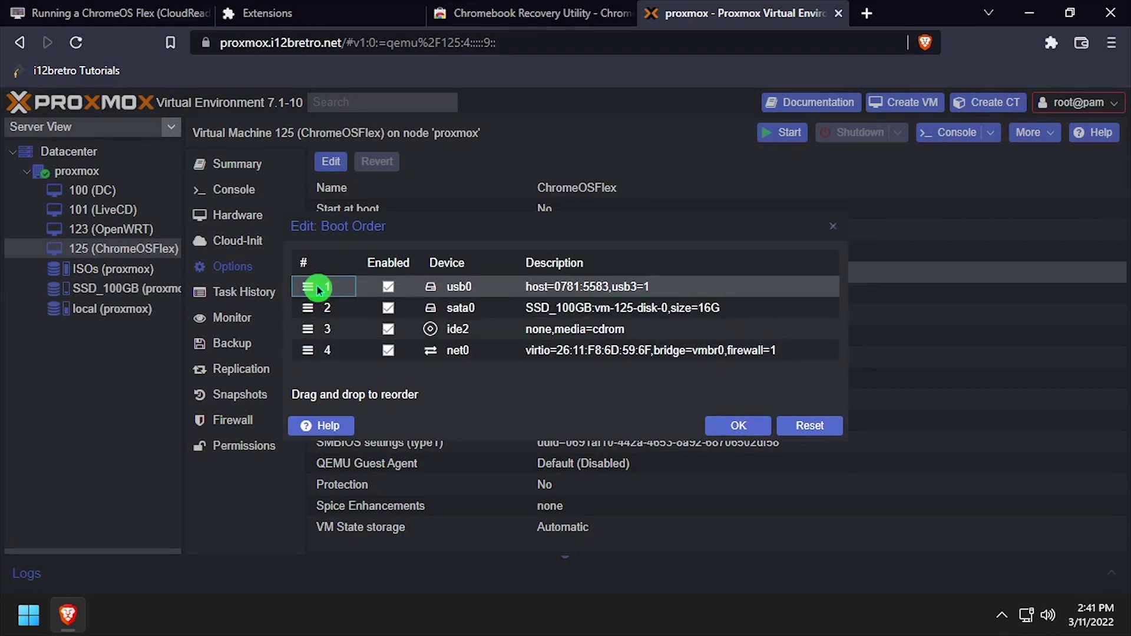
{"action": "left_click", "coordinate": [727, 424]}
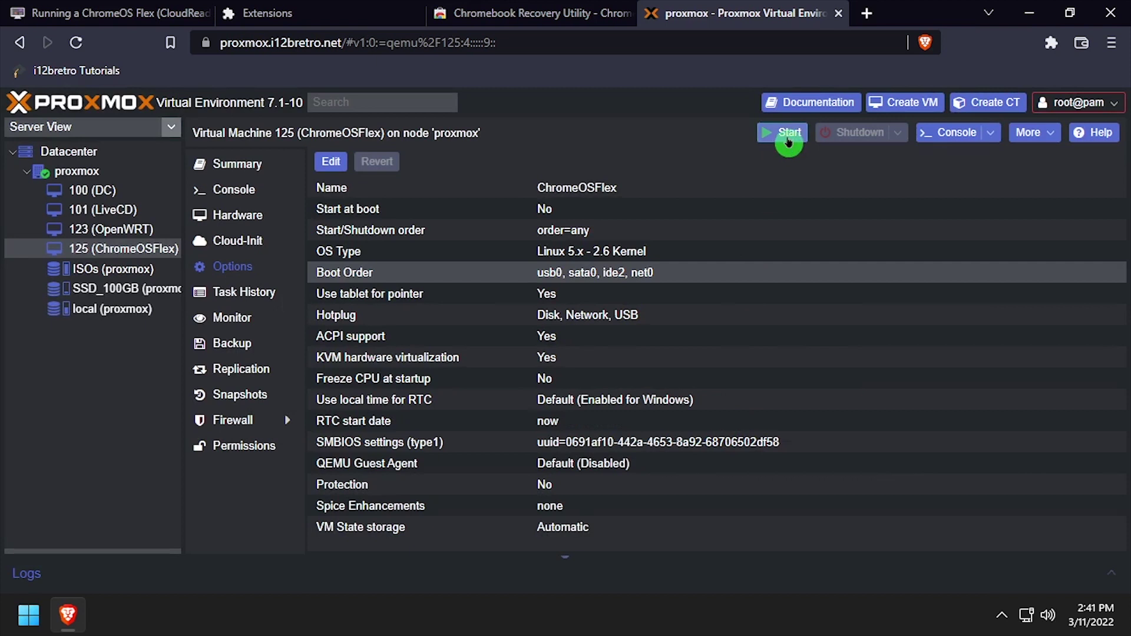
Start the virtual machine and, in its console, install CloudReady 2.0, confirming that the hard drive is erased
{"action": "left_click", "coordinate": [234, 190]}
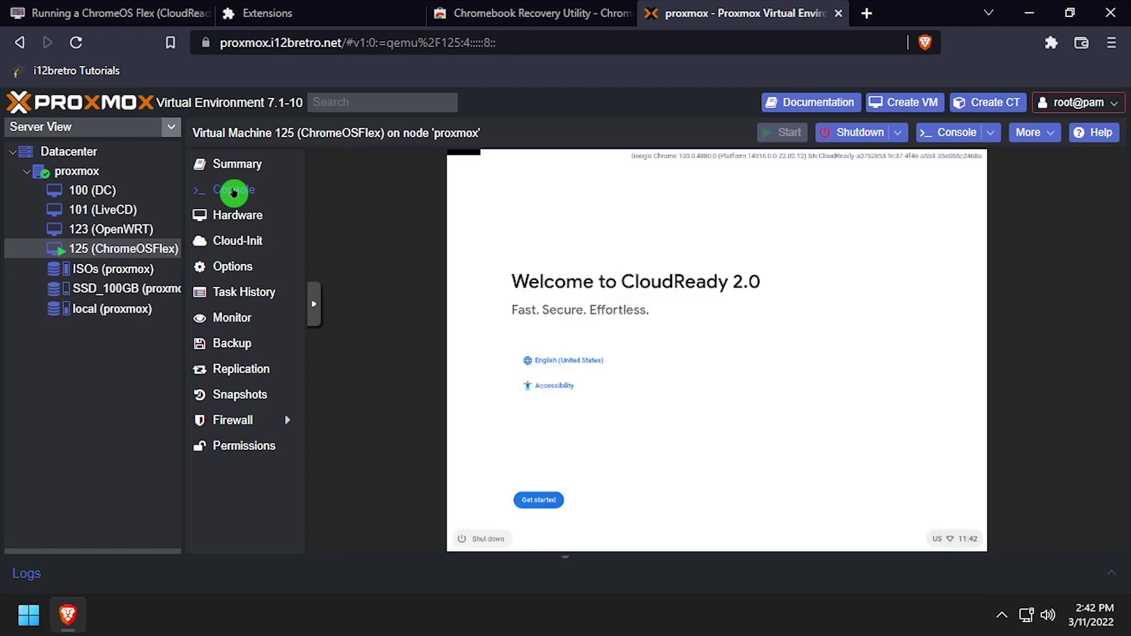
{"action": "left_click", "coordinate": [534, 477]}
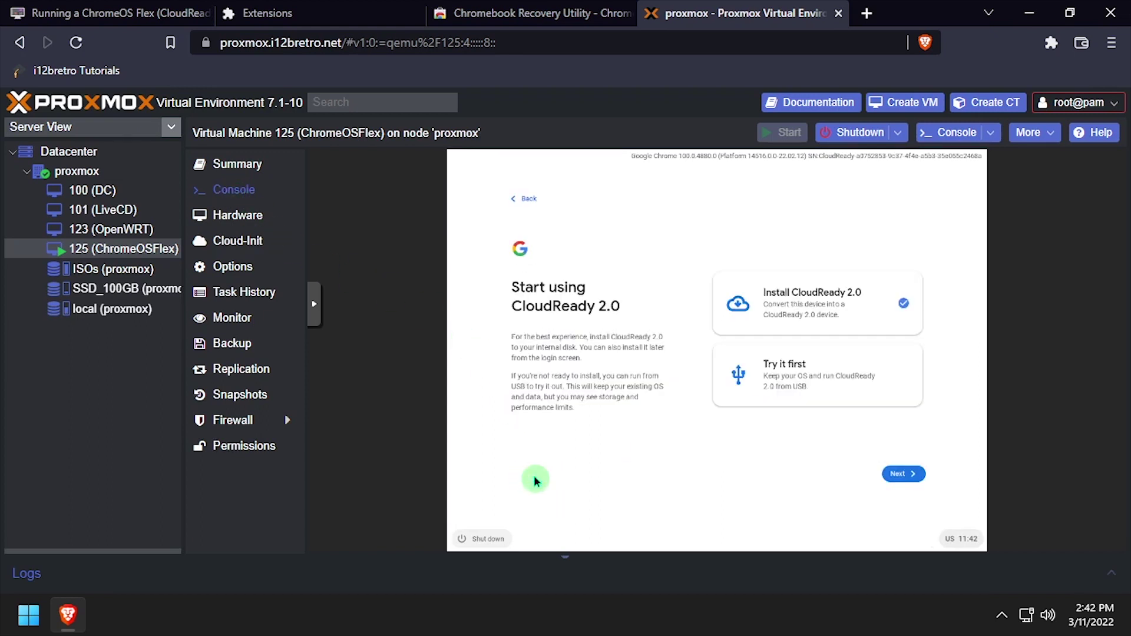
{"action": "left_click", "coordinate": [911, 475]}
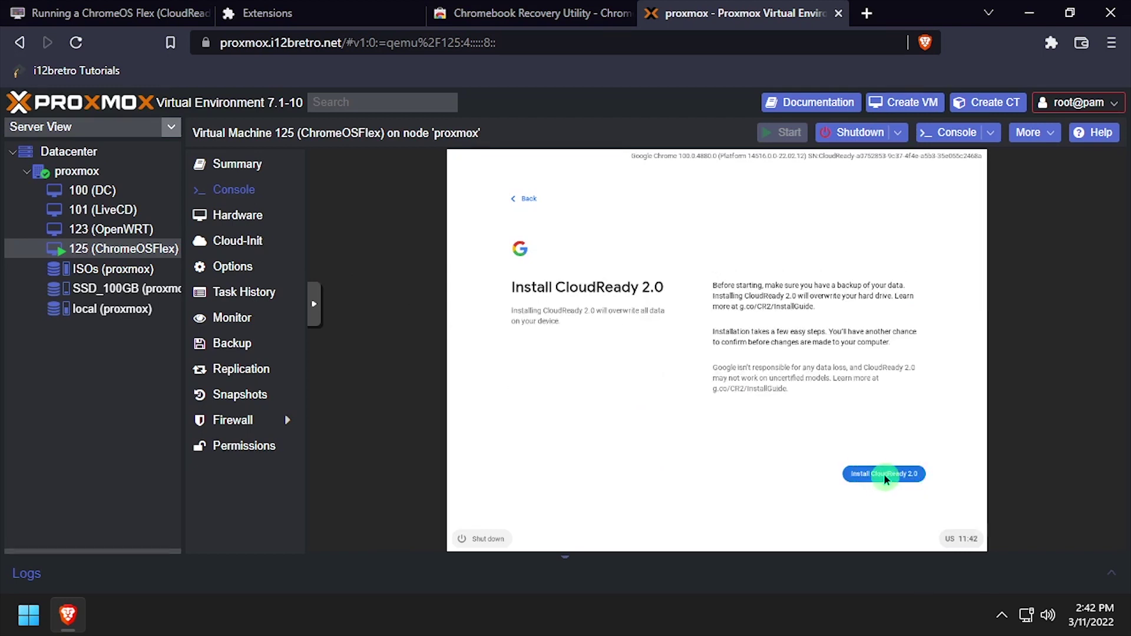
{"action": "left_click", "coordinate": [884, 475]}
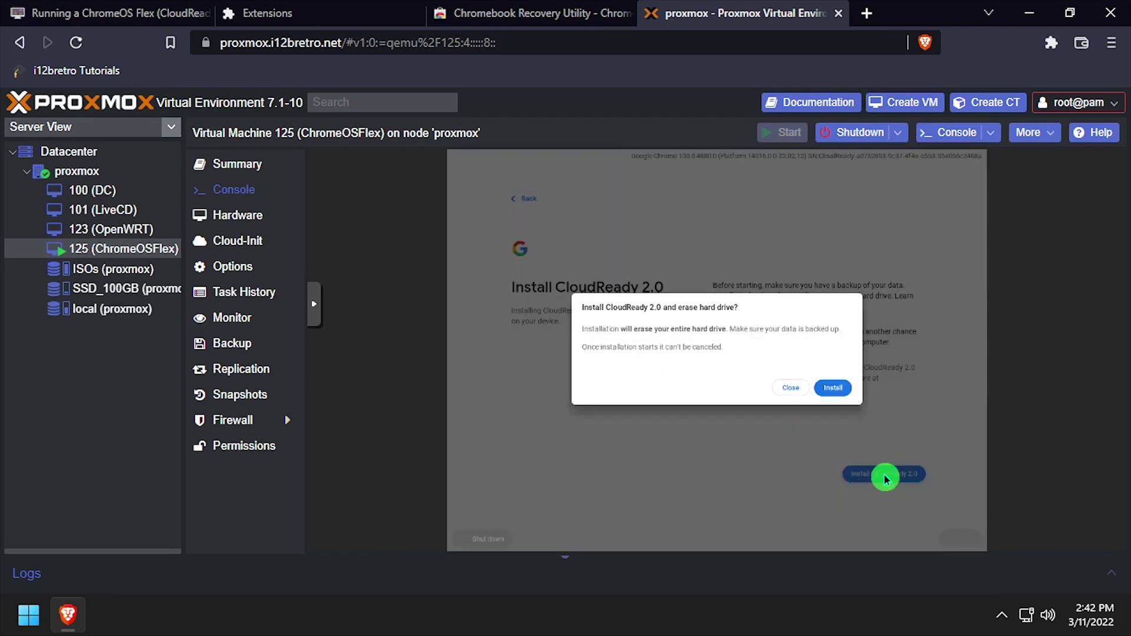
{"action": "left_click", "coordinate": [832, 388]}
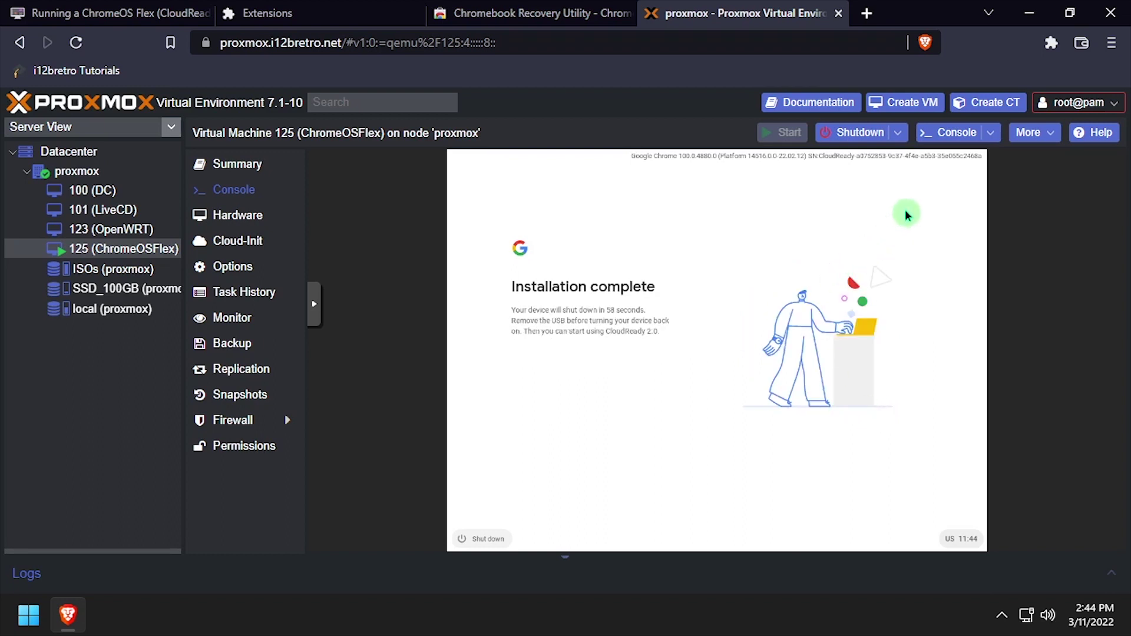
Stop the ChromeOSFlex virtual machine once the installation is complete
{"action": "left_click", "coordinate": [895, 141]}
{"action": "left_click", "coordinate": [851, 218]}
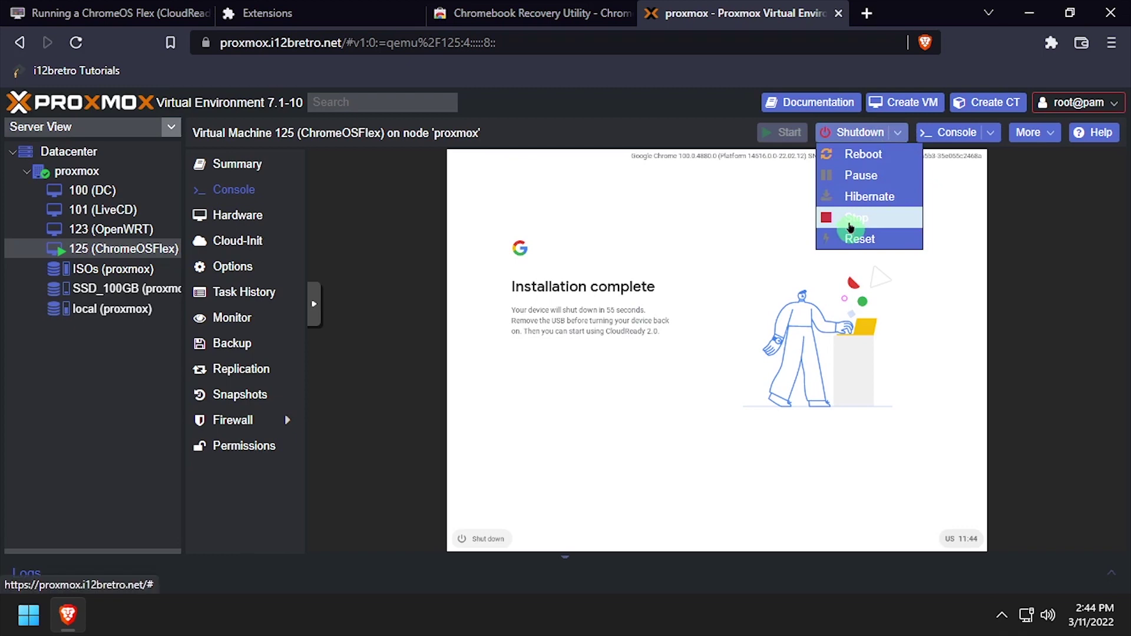
{"action": "left_click", "coordinate": [543, 379]}
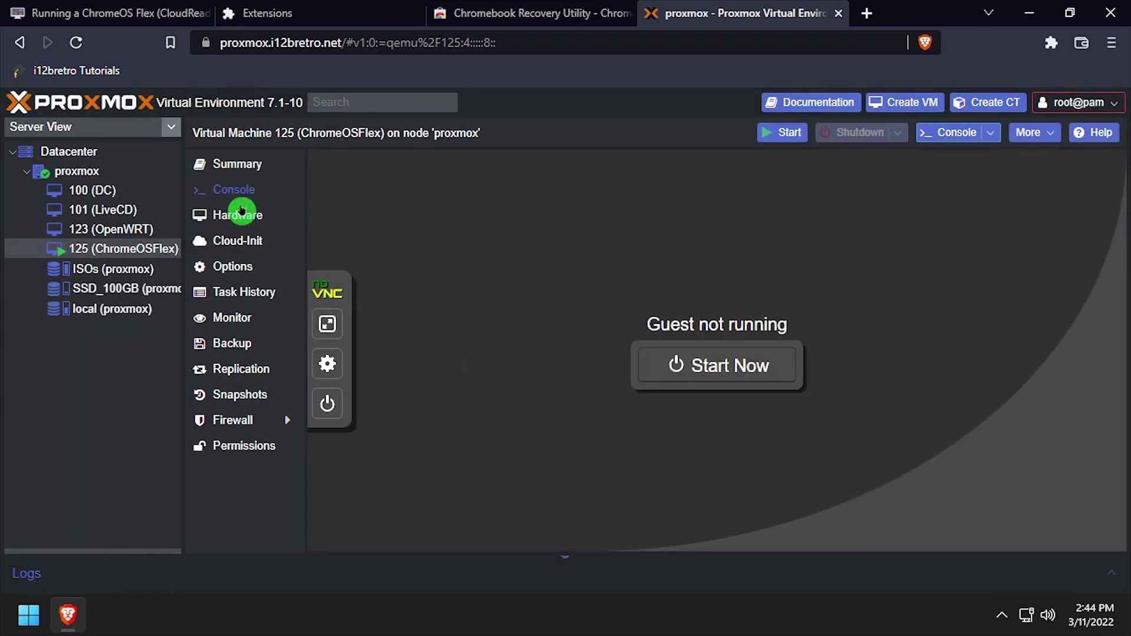
Remove the USB device usb0 from the virtual machine's hardware
{"action": "left_click", "coordinate": [235, 214]}
{"action": "left_click", "coordinate": [371, 379]}
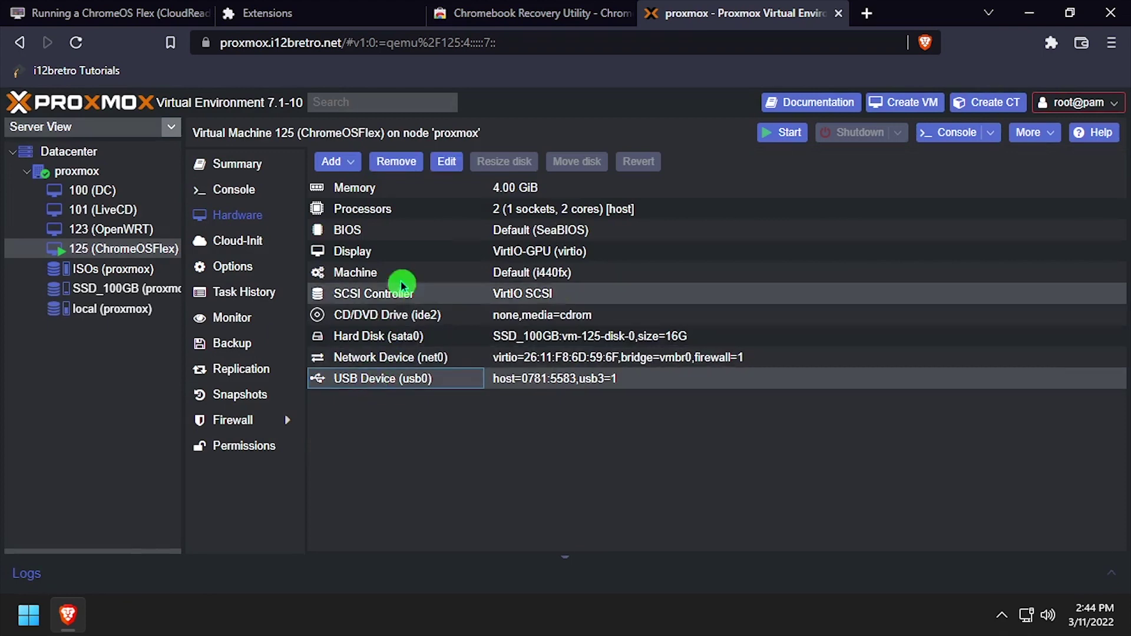
{"action": "left_click", "coordinate": [396, 161]}
{"action": "left_click", "coordinate": [526, 379]}
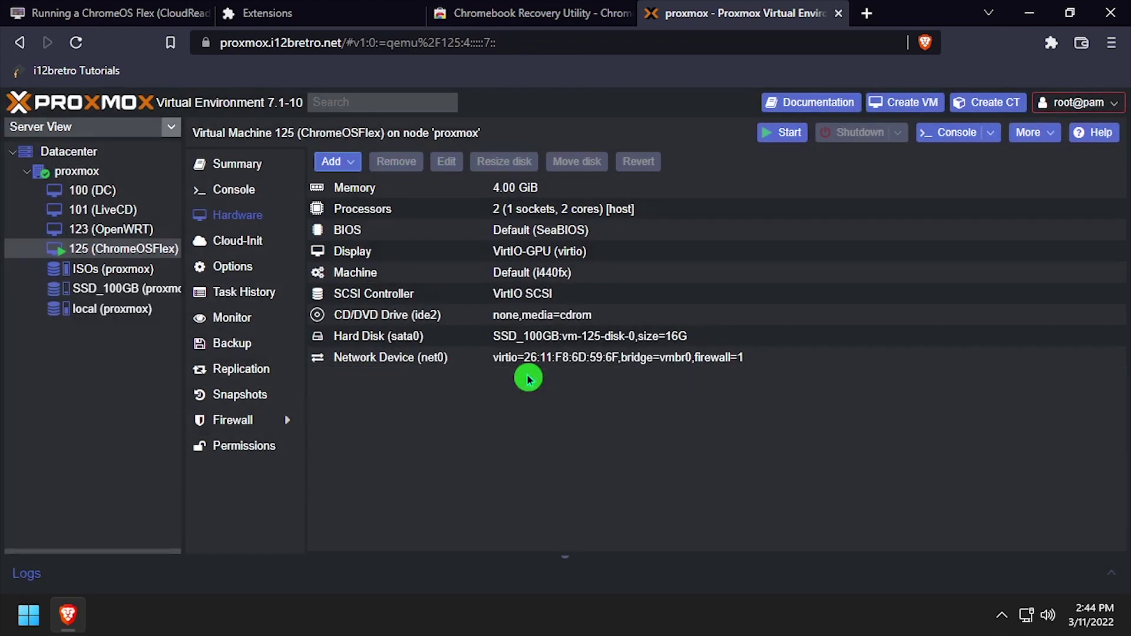
Start the virtual machine and, in its console, begin the CloudReady 2.0 setup over Ethernet and accept the Google terms of service
{"action": "left_click", "coordinate": [785, 134]}
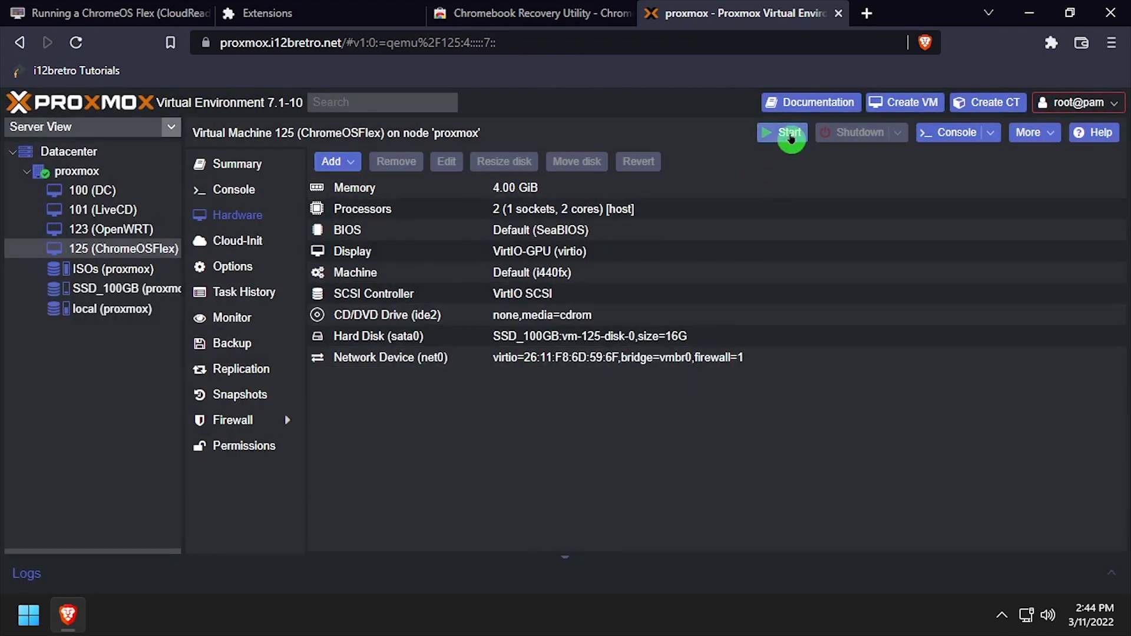
{"action": "left_click", "coordinate": [262, 199]}
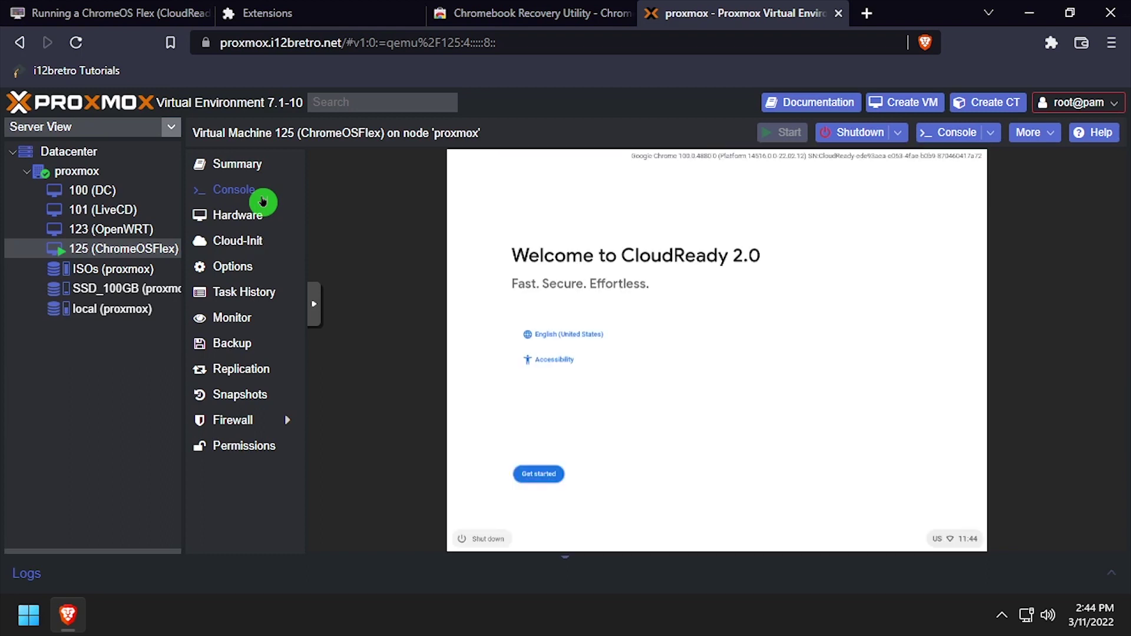
{"action": "left_click", "coordinate": [545, 477]}
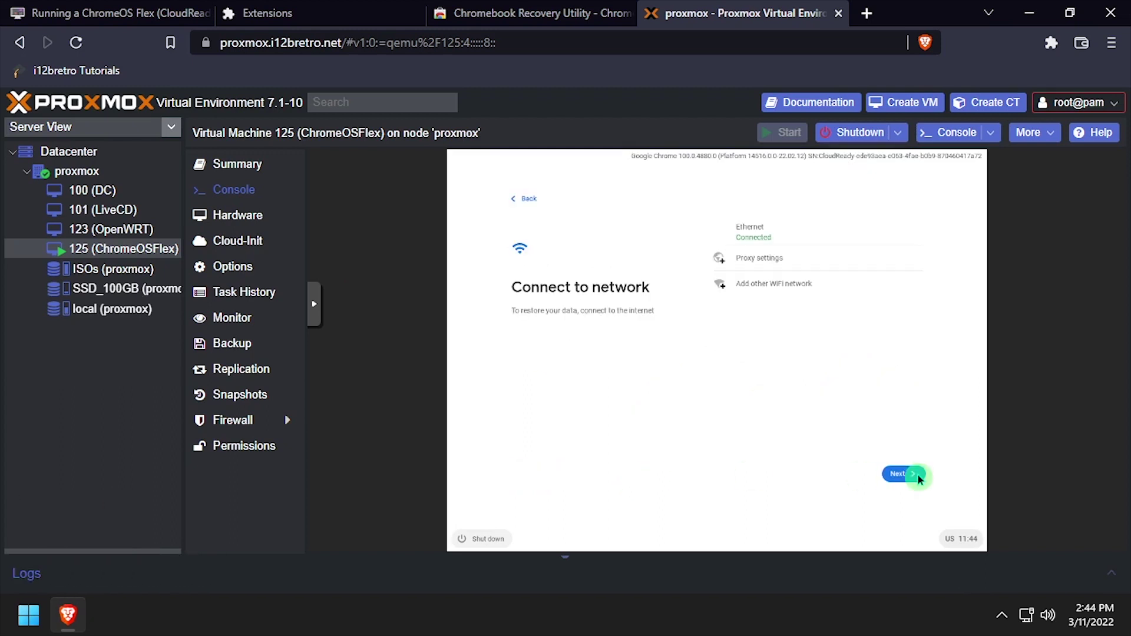
{"action": "left_click", "coordinate": [916, 475]}
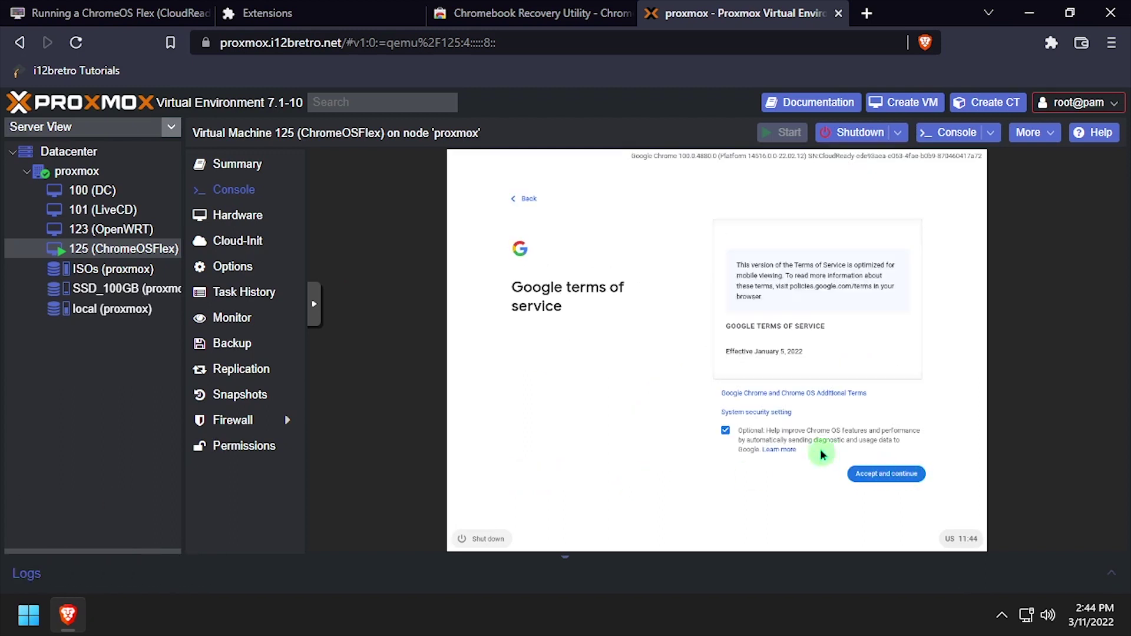
{"action": "left_click", "coordinate": [871, 474]}
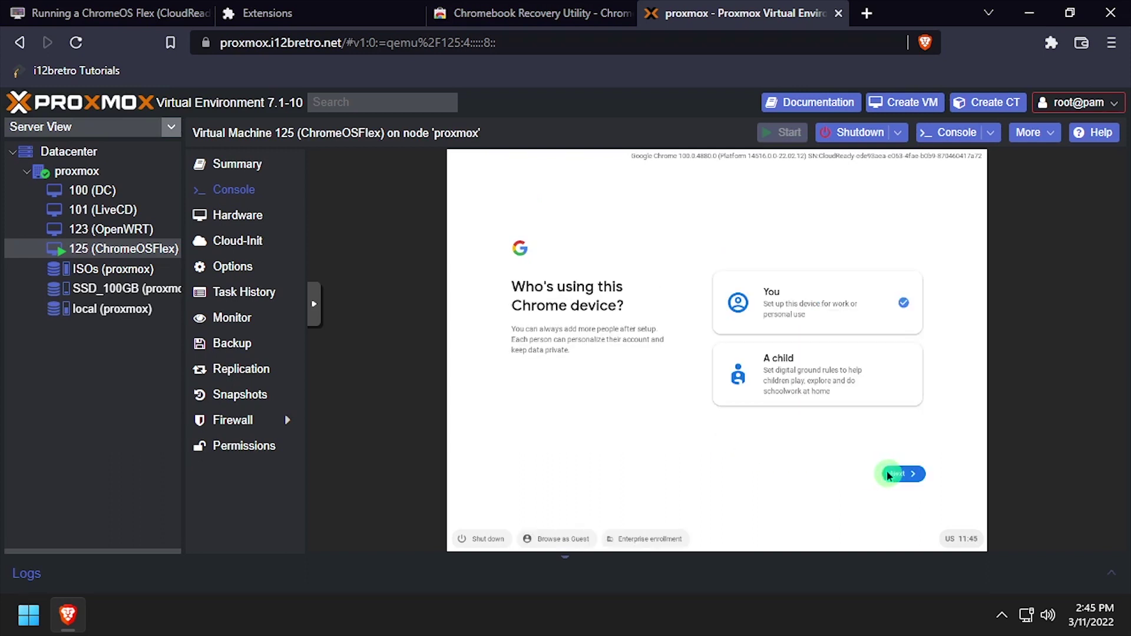
Set the device up for "You" and sign in with the Google account's e-mail and password
{"action": "left_click", "coordinate": [901, 477]}
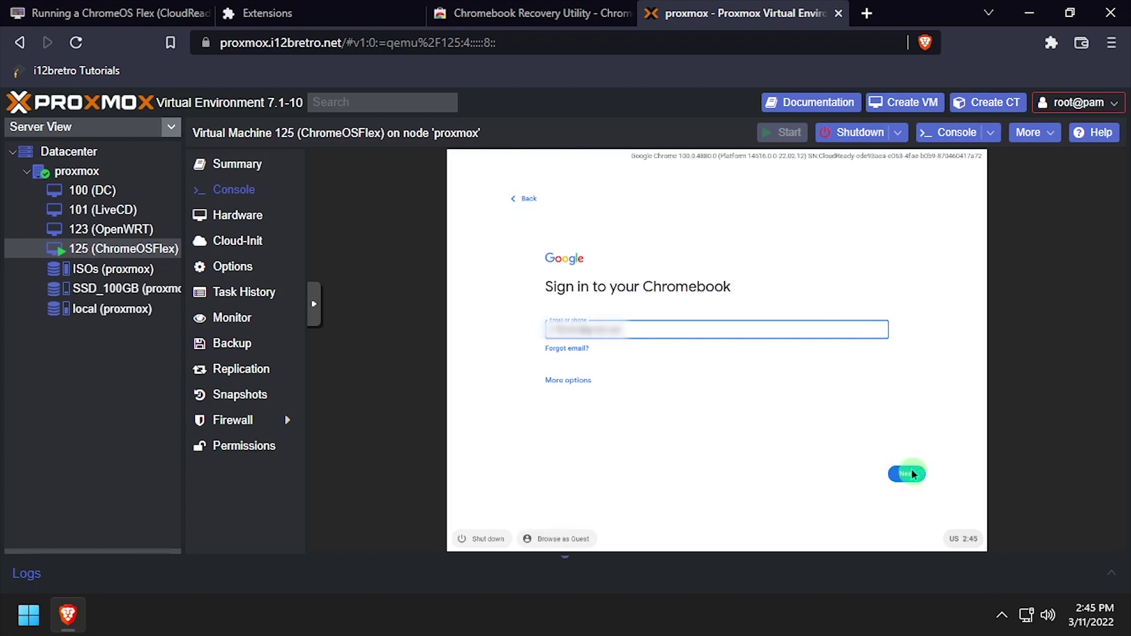
{"action": "left_click", "coordinate": [912, 473]}
{"action": "type", "text": "••••••••"}
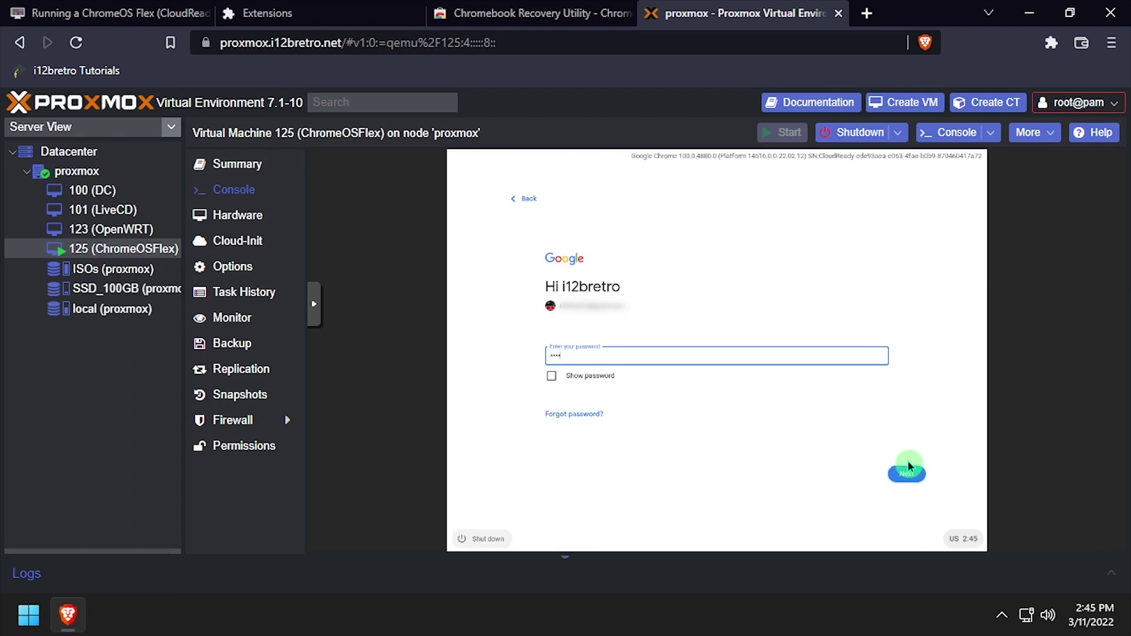
{"action": "left_click", "coordinate": [908, 466]}
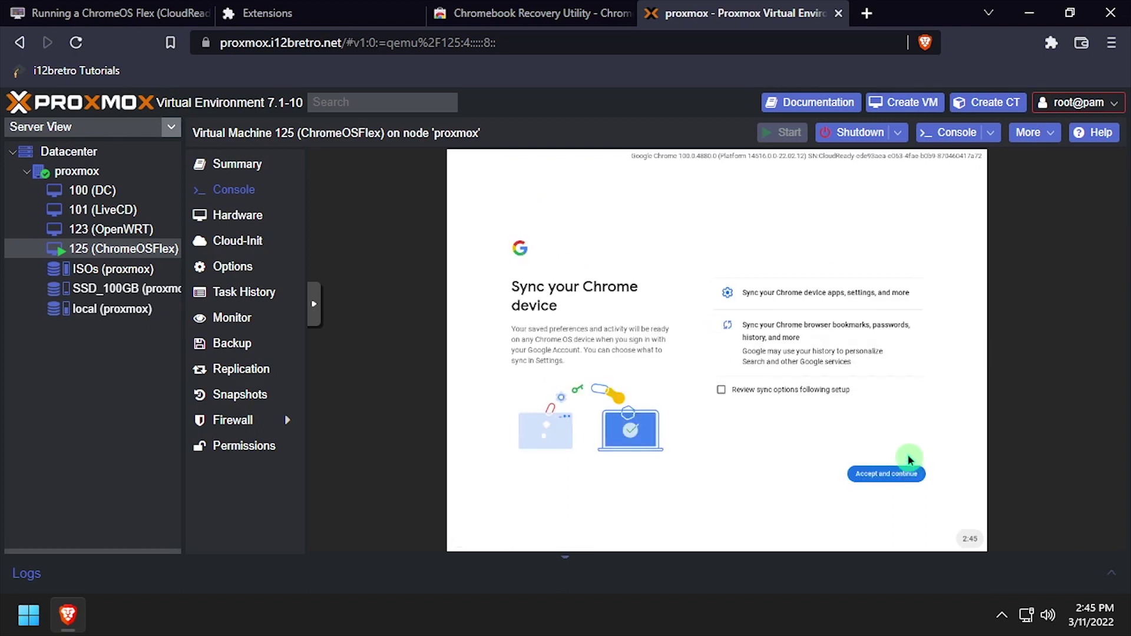
Accept syncing the Chrome device, opt out of the optional hardware data use and continue
{"action": "left_click", "coordinate": [898, 473]}
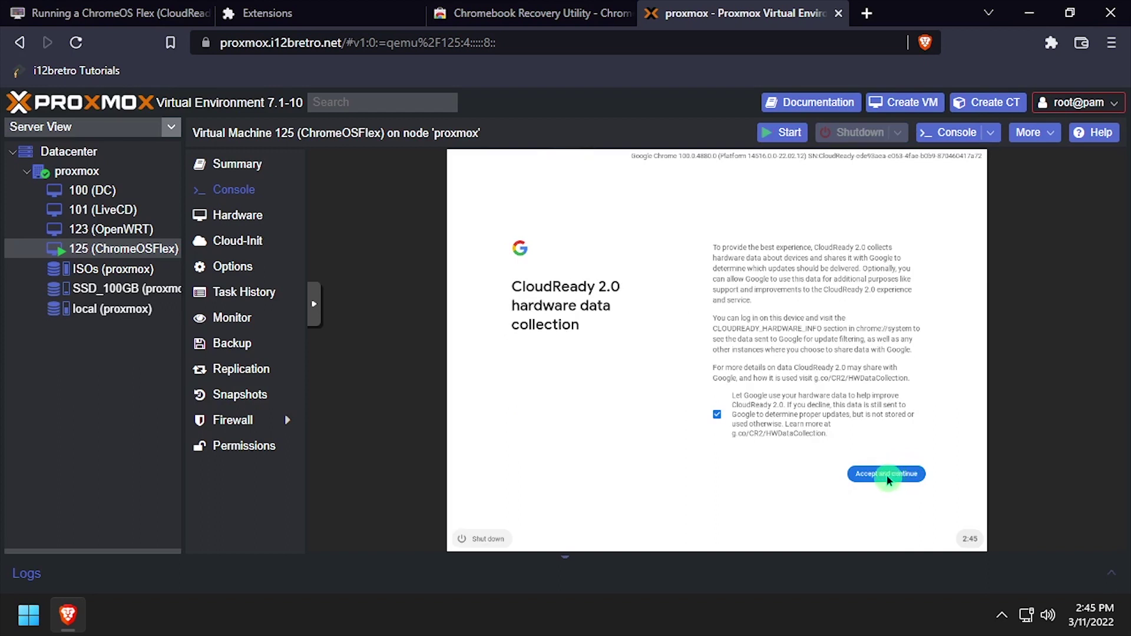
{"action": "left_click", "coordinate": [709, 417]}
{"action": "left_click", "coordinate": [891, 476]}
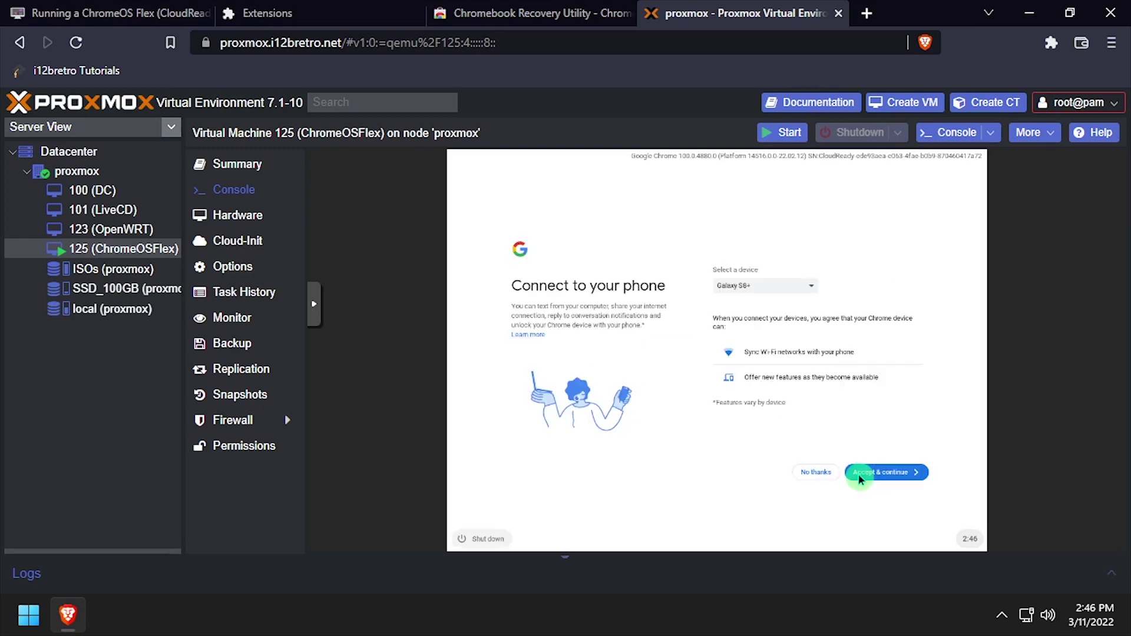
Decline connecting a phone, finish the device setup and close the welcome window
{"action": "left_click", "coordinate": [813, 472]}
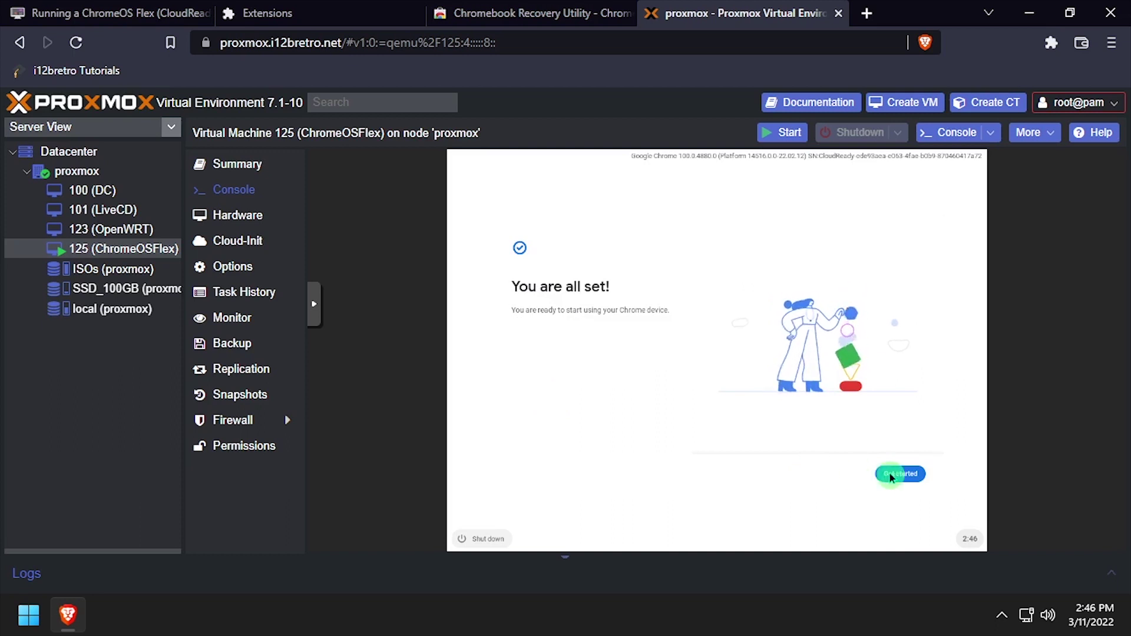
{"action": "left_click", "coordinate": [898, 471]}
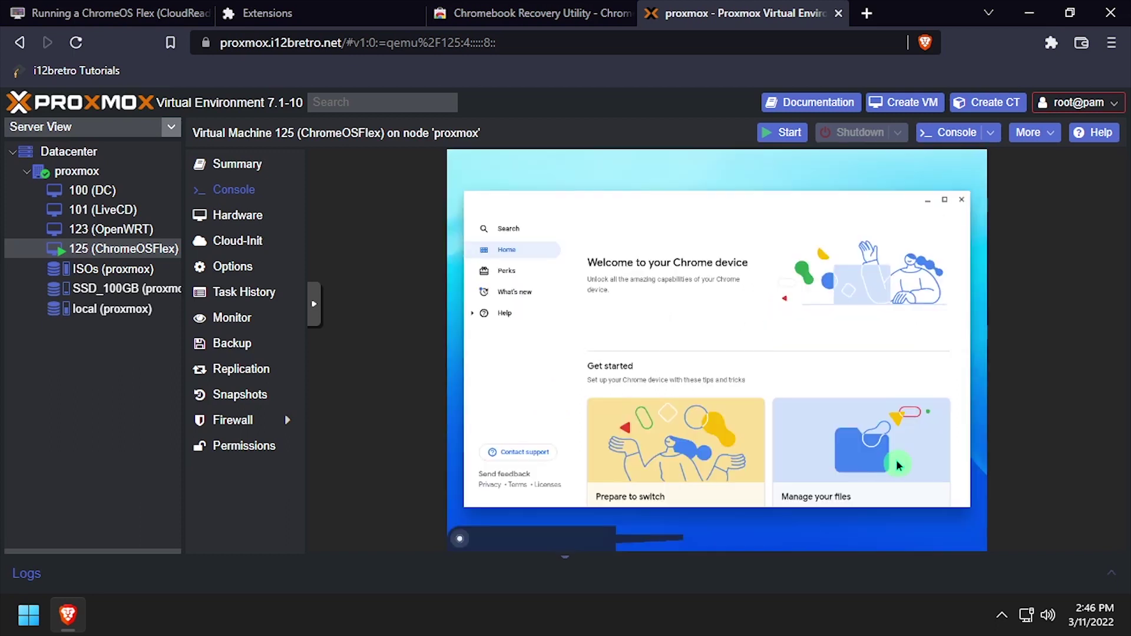
{"action": "left_click", "coordinate": [964, 205]}
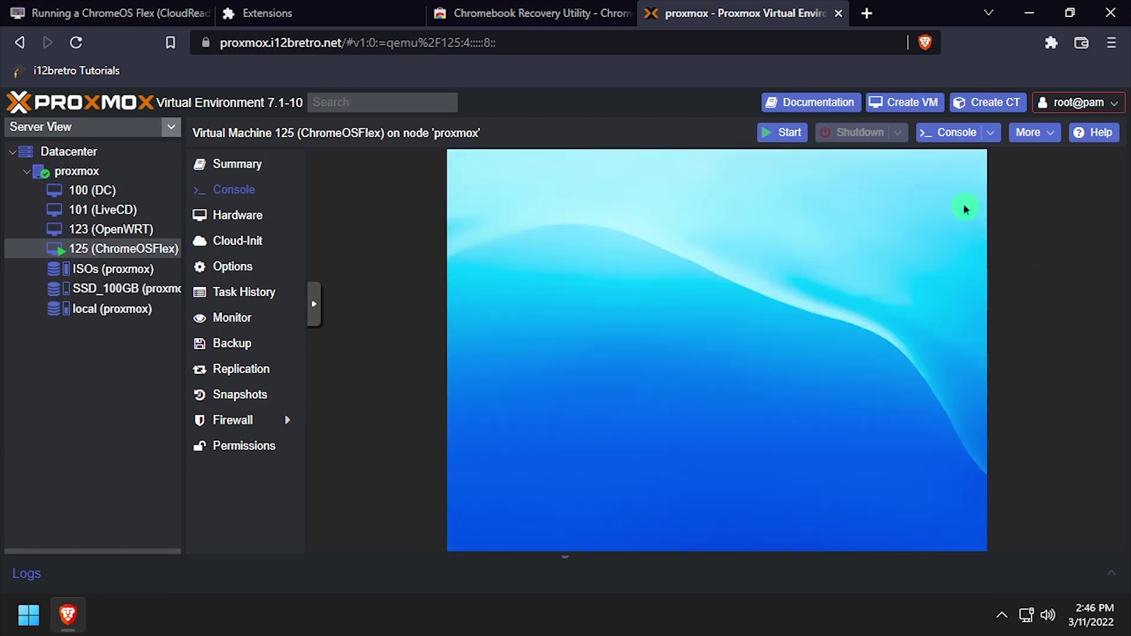
Show the virtual machine's console full screen and view the About Chrome OS page in the guest's settings
{"action": "left_click", "coordinate": [313, 302]}
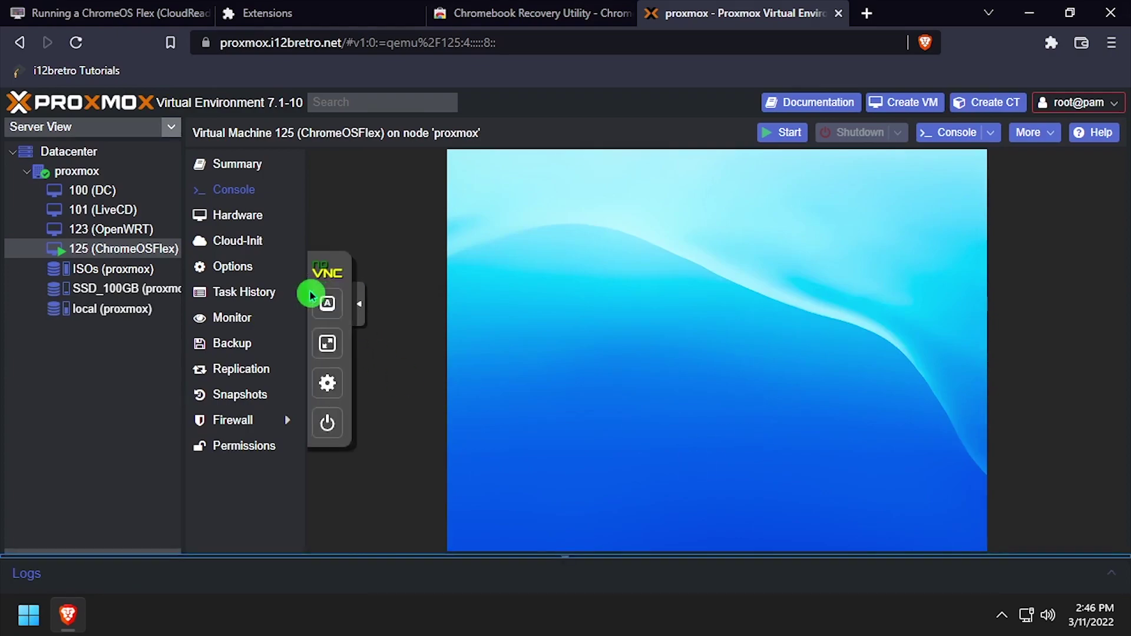
{"action": "left_click", "coordinate": [335, 346]}
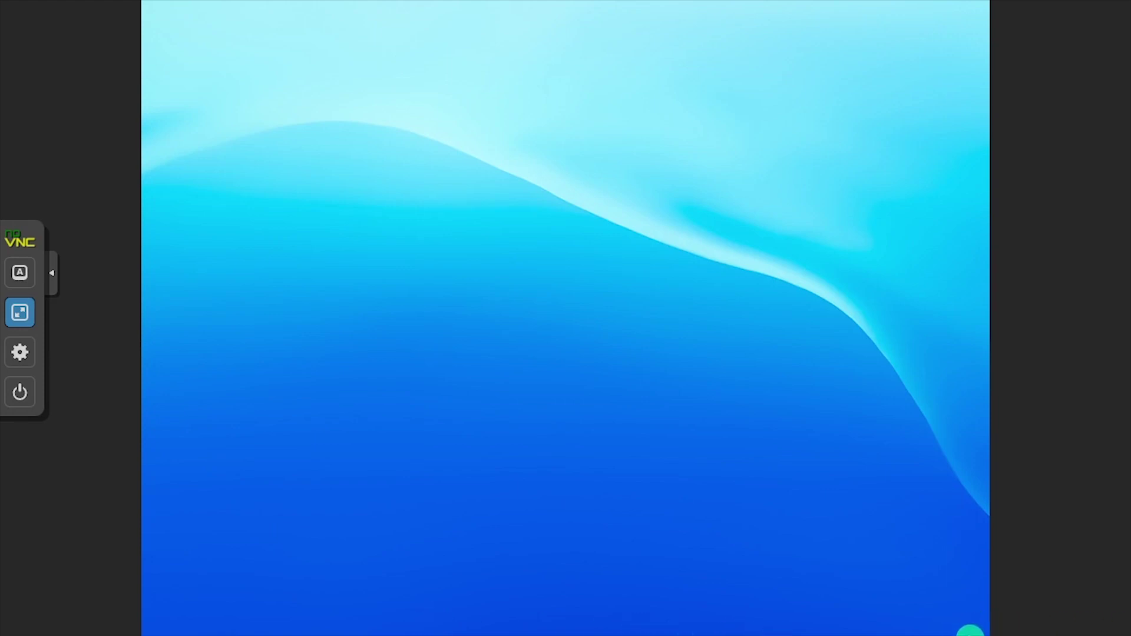
{"action": "left_click", "coordinate": [970, 631]}
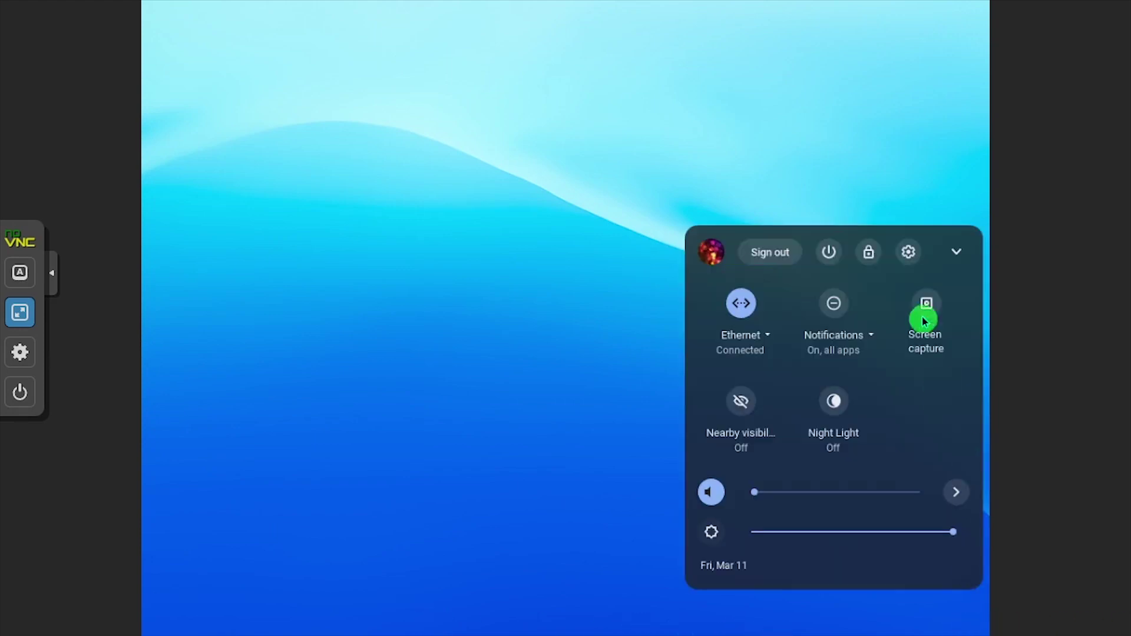
{"action": "left_click", "coordinate": [917, 255]}
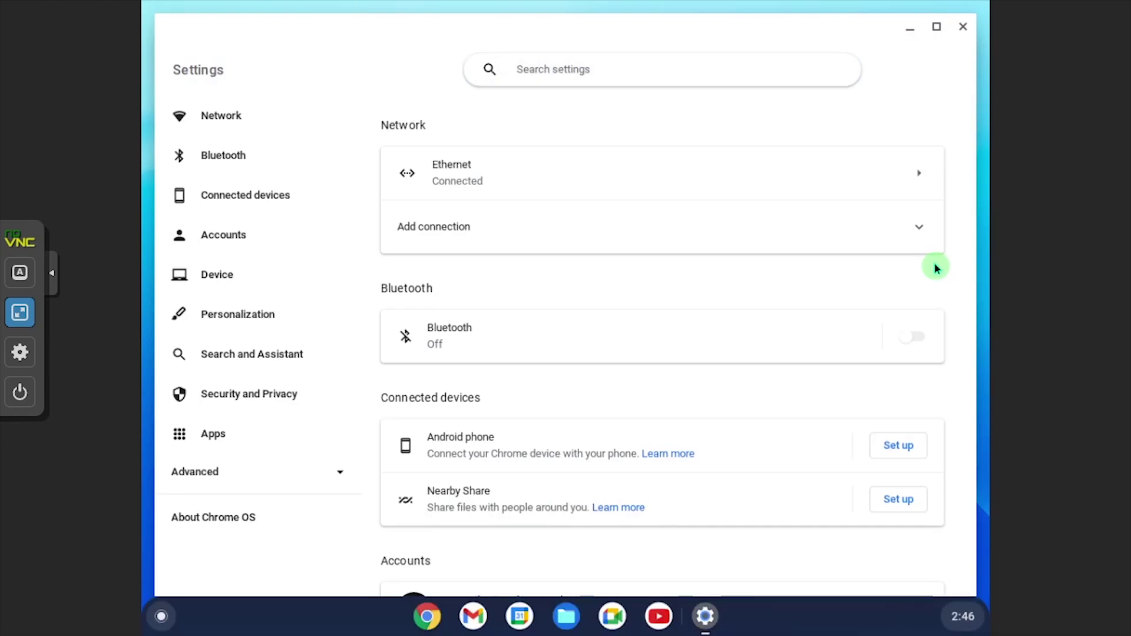
{"action": "left_click", "coordinate": [264, 518]}
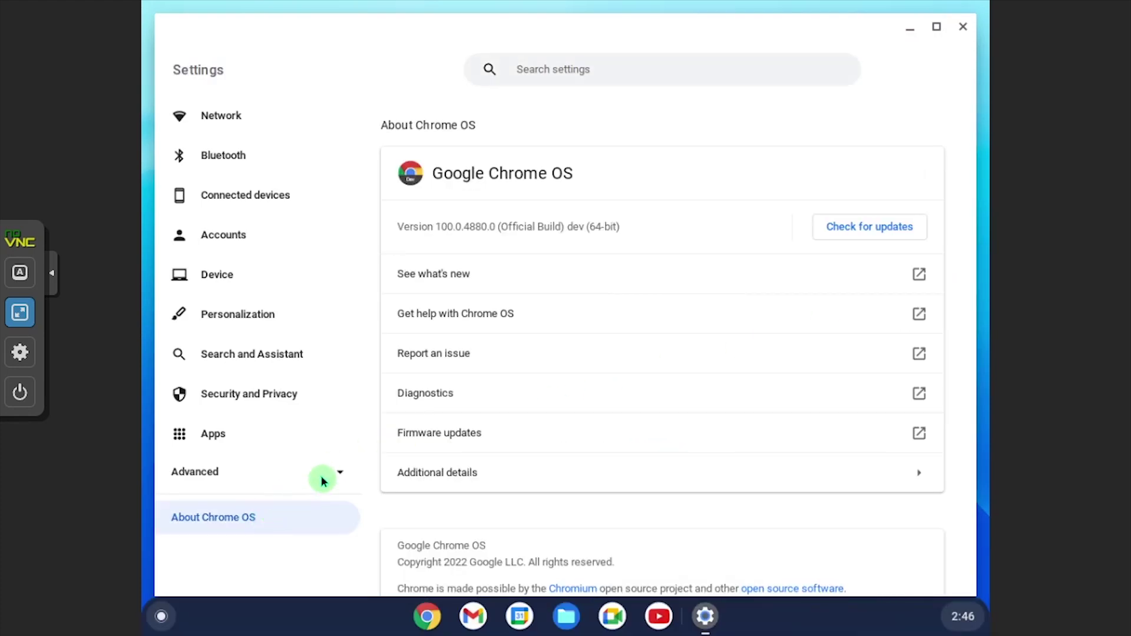